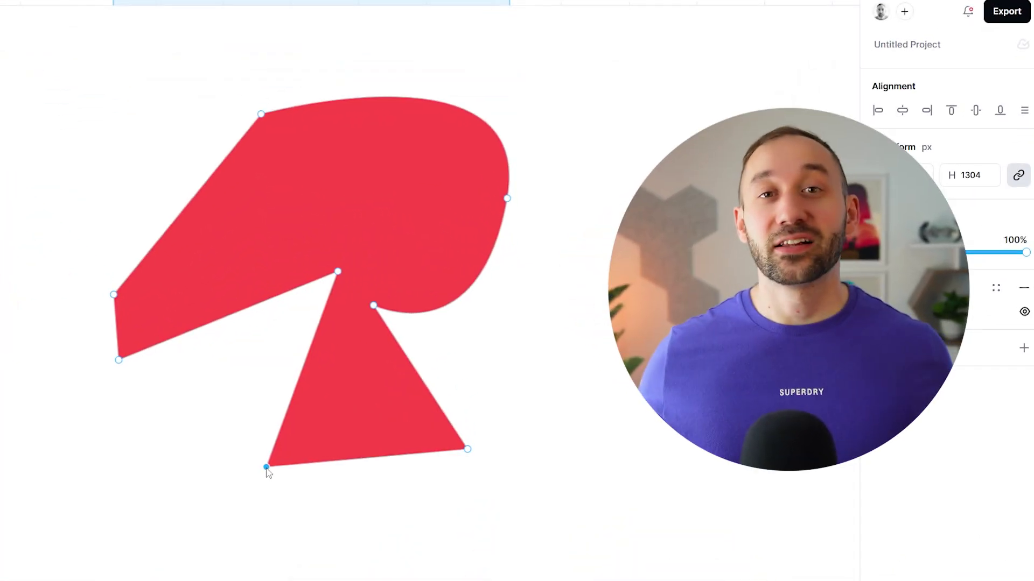
Reshape the red shape by moving its inner corner and its upper corner point toward the left
{"action": "left_click_drag", "start_coordinate": [339, 272], "coordinate": [227, 314]}
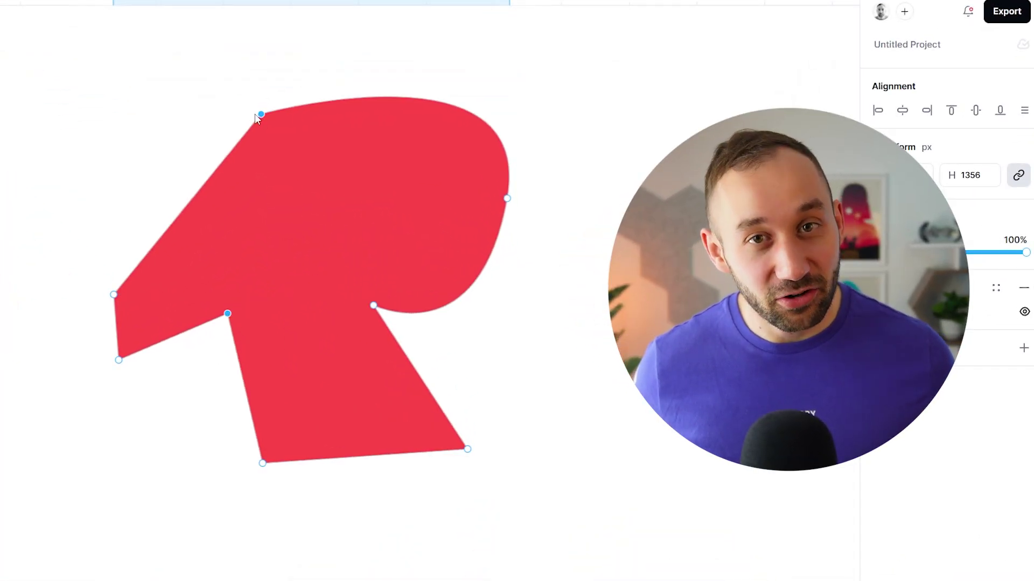
{"action": "left_click_drag", "start_coordinate": [261, 113], "coordinate": [106, 143]}
{"action": "left_click_drag", "start_coordinate": [535, 39], "coordinate": [537, 27]}
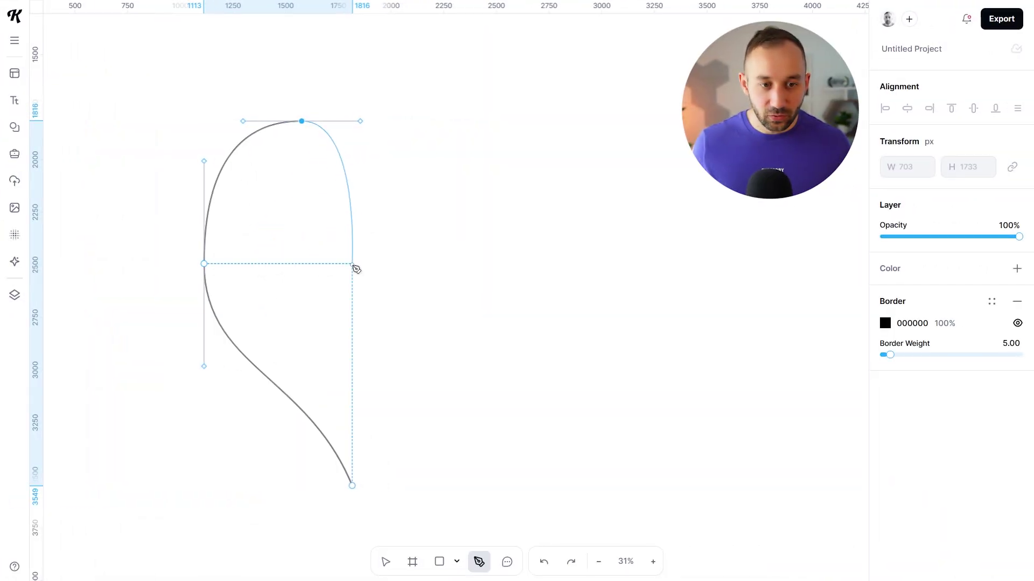
Complete the heart path with the centre dip, a curved right lobe and a closing point at the bottom tip
{"action": "left_click", "coordinate": [353, 264]}
{"action": "left_click_drag", "start_coordinate": [452, 121], "coordinate": [542, 120]}
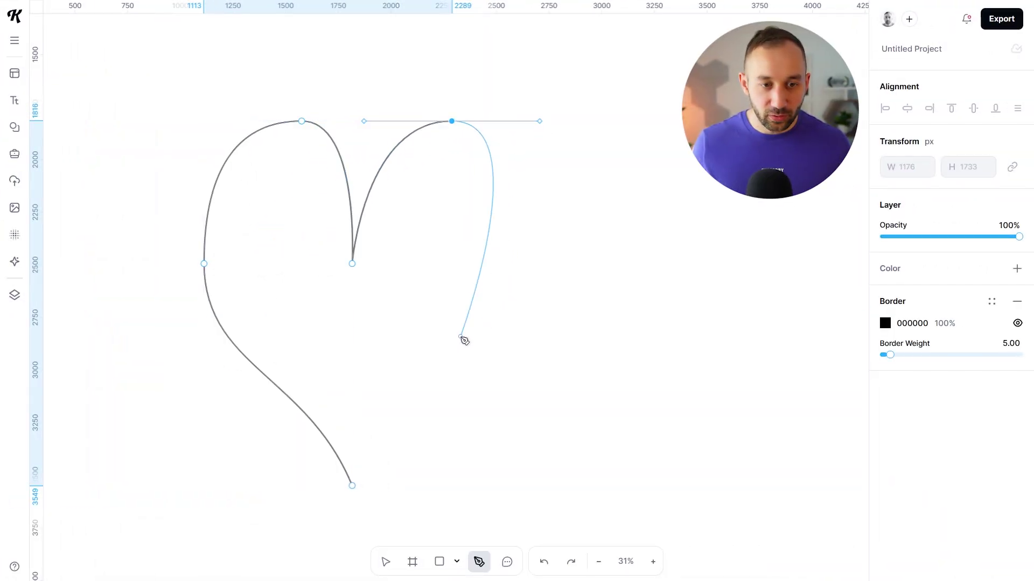
{"action": "left_click", "coordinate": [352, 486]}
{"action": "key", "text": "v"}
{"action": "left_click_drag", "start_coordinate": [353, 262], "coordinate": [397, 261]}
{"action": "left_click", "coordinate": [513, 336]}
Trace the upper edge of the lowest left leaf in the plant sketch with a curved Pen tool segment
{"action": "left_click", "coordinate": [250, 263]}
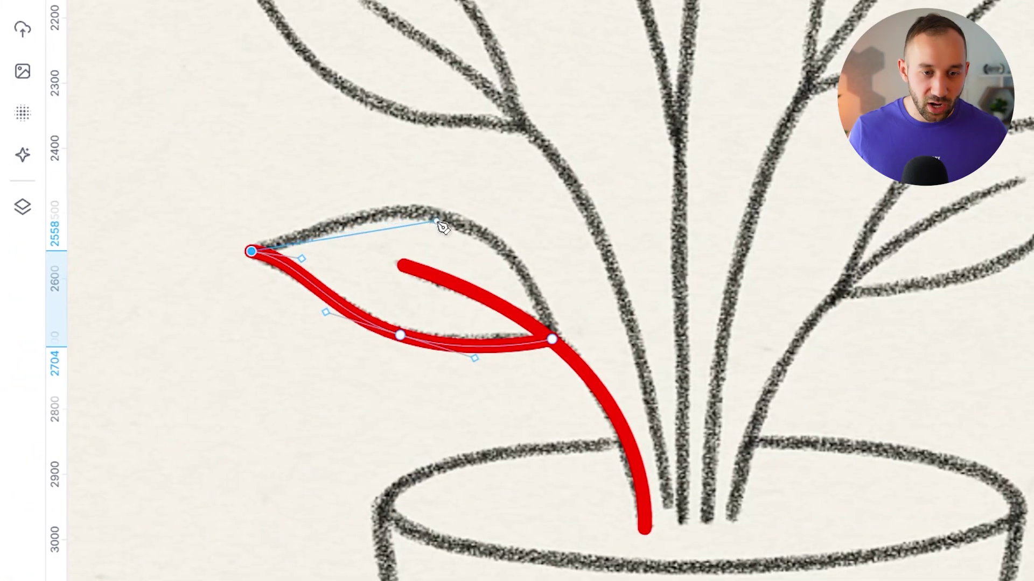
{"action": "left_click_drag", "start_coordinate": [437, 223], "coordinate": [526, 245]}
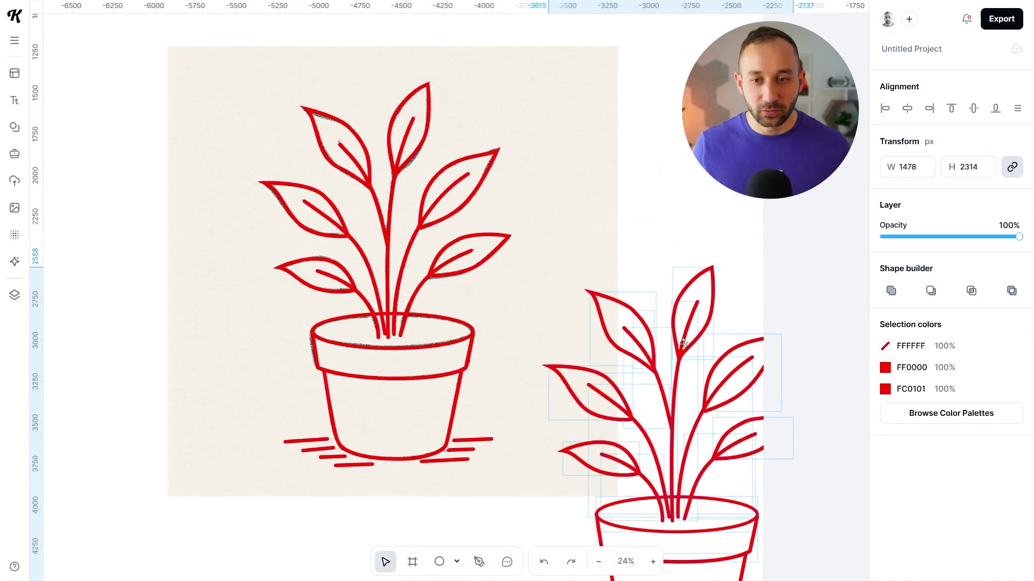
Move the copy of the red plant line art away from the traced sketch
{"action": "left_click_drag", "start_coordinate": [683, 344], "coordinate": [636, 452]}
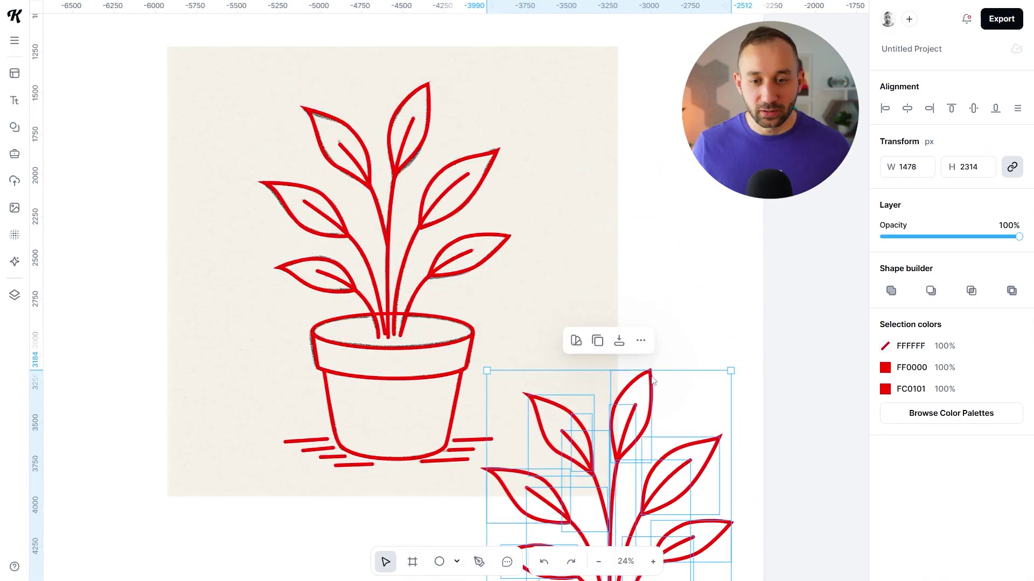
{"action": "left_click_drag", "start_coordinate": [325, 203], "coordinate": [432, 330]}
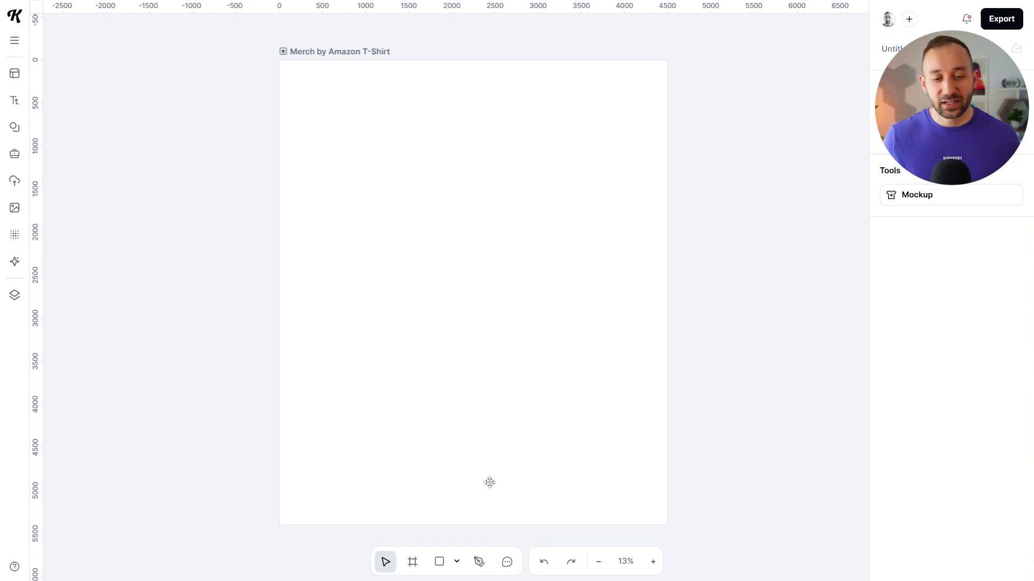
Start a Pen tool path on the artboard with a rising straight edge and a curved point that rounds its right end
{"action": "left_click", "coordinate": [481, 563]}
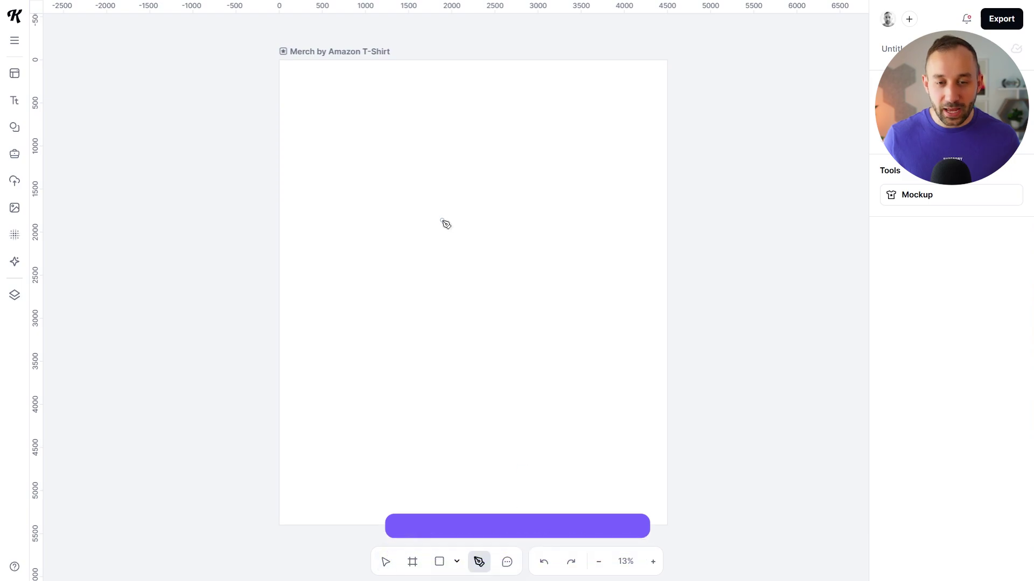
{"action": "scroll", "coordinate": [449, 260], "scroll_direction": "up", "scroll_amount": 2}
{"action": "scroll", "coordinate": [448, 260], "scroll_direction": "up", "scroll_amount": 4}
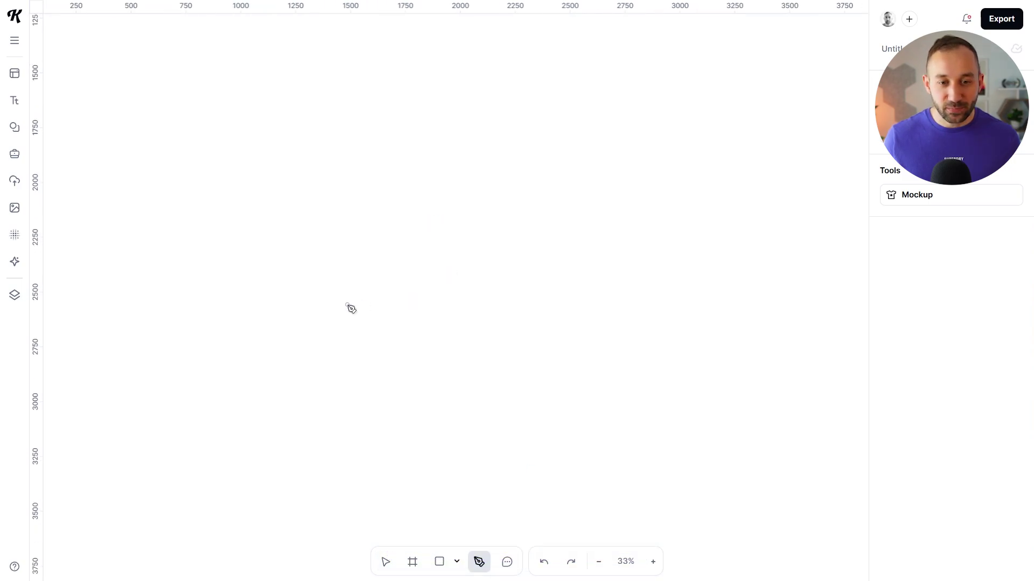
{"action": "left_click", "coordinate": [279, 279]}
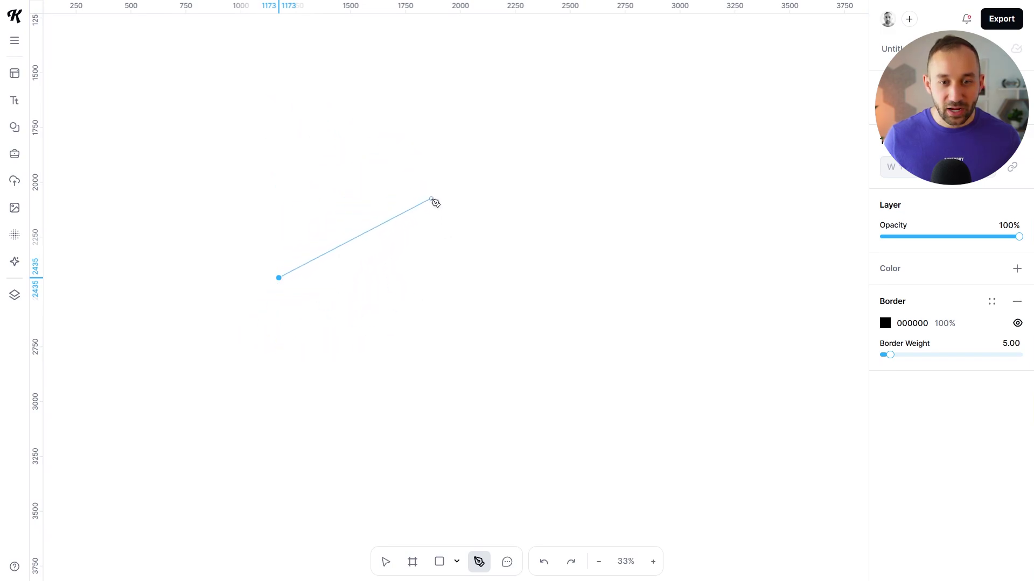
{"action": "left_click", "coordinate": [447, 191]}
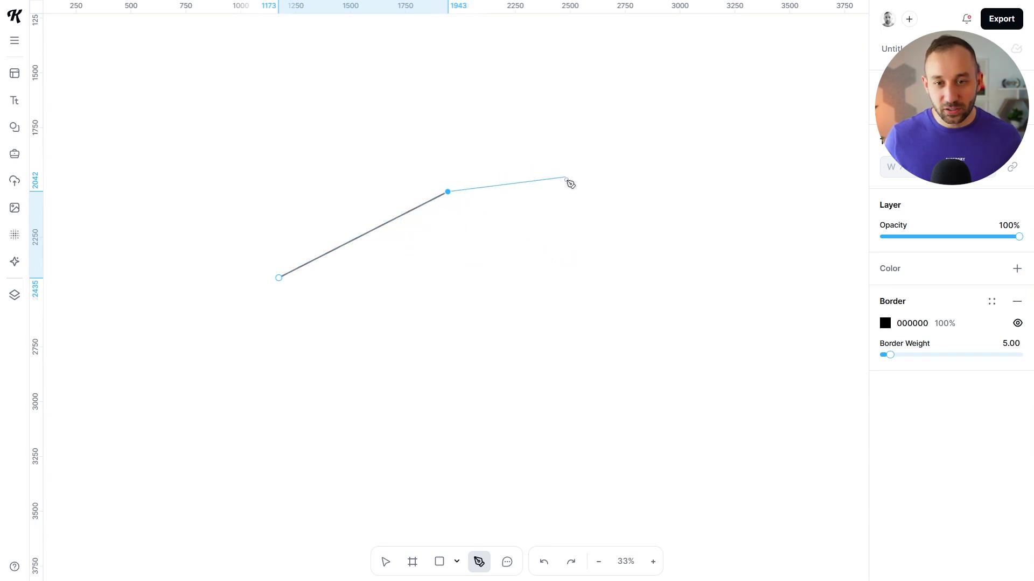
{"action": "left_click_drag", "start_coordinate": [605, 212], "coordinate": [575, 328]}
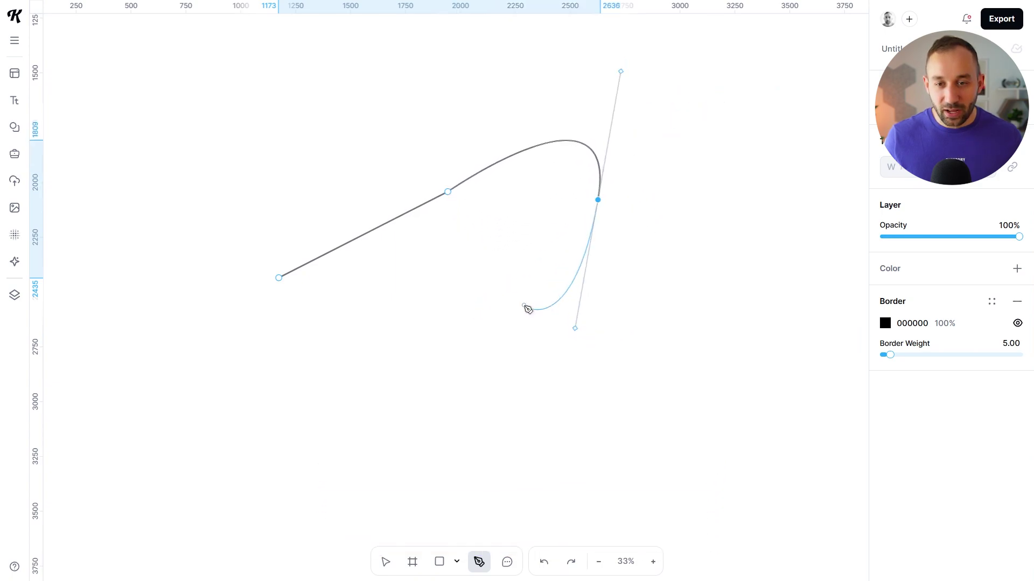
Continue the path with straight segments forming a triangular leg and close it at its starting point, about 1463 px wide and 1276 px tall
{"action": "left_click", "coordinate": [489, 287]}
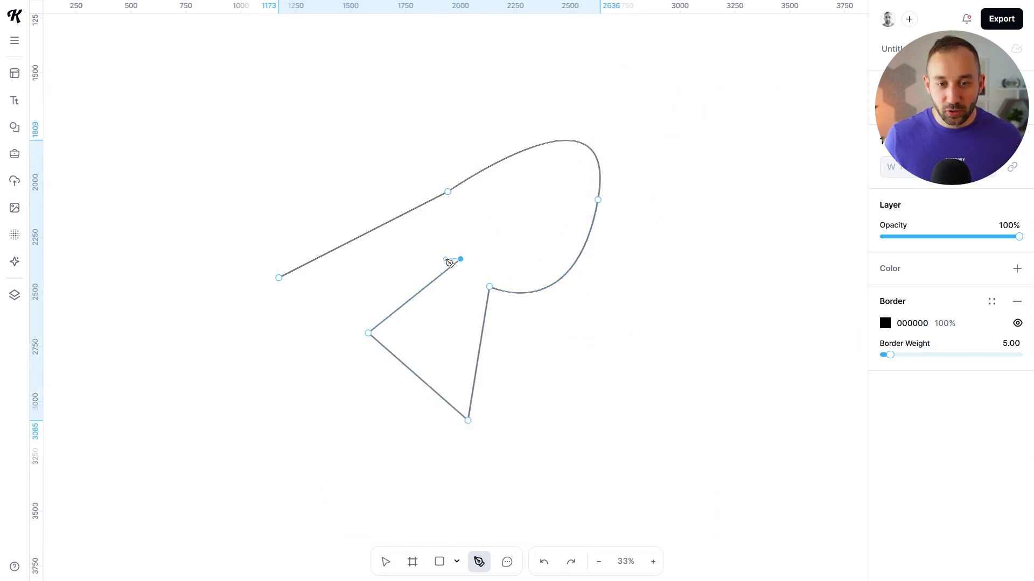
{"action": "left_click", "coordinate": [279, 328]}
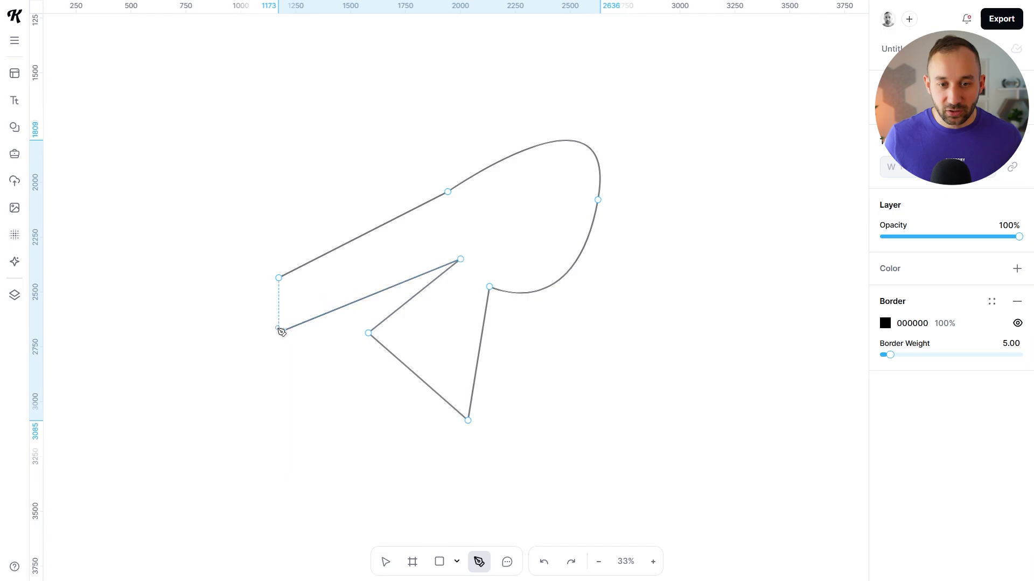
{"action": "left_click", "coordinate": [279, 278]}
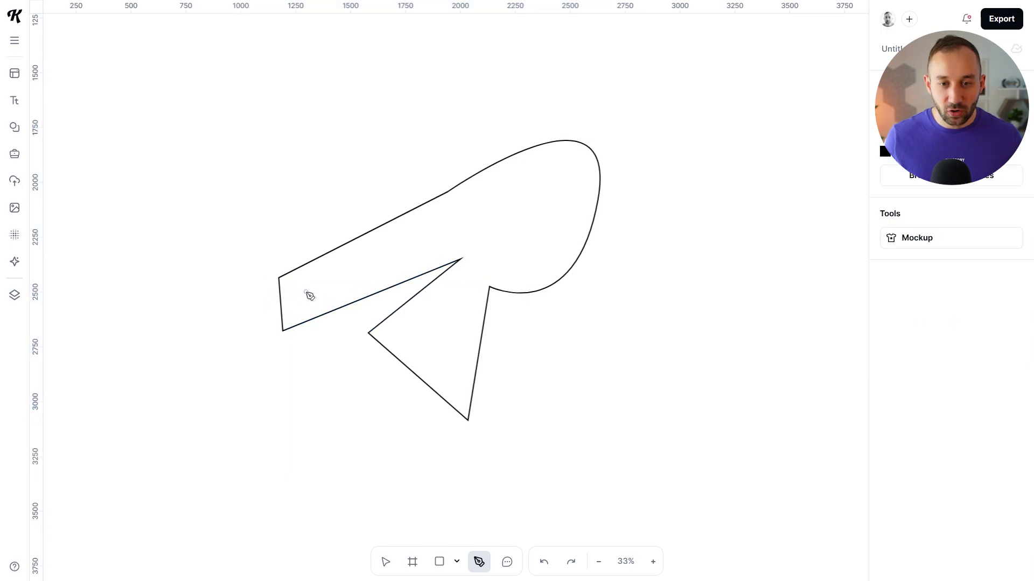
Select the closed shape and increase its border weight to 36.60
{"action": "scroll", "coordinate": [310, 296], "scroll_direction": "up", "scroll_amount": 2}
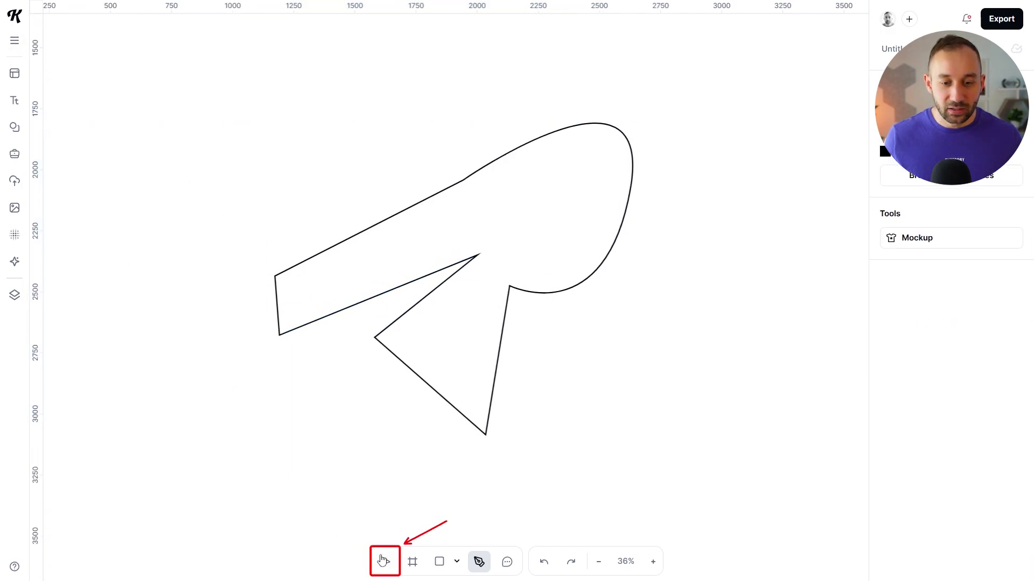
{"action": "left_click", "coordinate": [386, 564]}
{"action": "left_click_drag", "start_coordinate": [178, 85], "coordinate": [685, 434]}
{"action": "left_click_drag", "start_coordinate": [887, 353], "coordinate": [933, 355]}
Fill the shape with solid red FF4A4A and remove its border
{"action": "left_click", "coordinate": [1014, 269]}
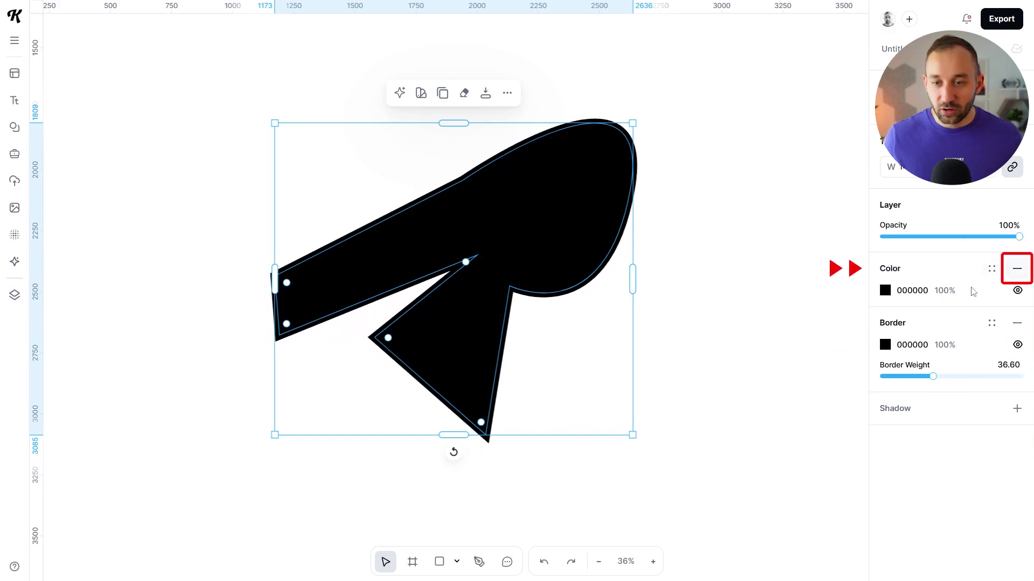
{"action": "left_click", "coordinate": [885, 290]}
{"action": "left_click_drag", "start_coordinate": [792, 336], "coordinate": [815, 294]}
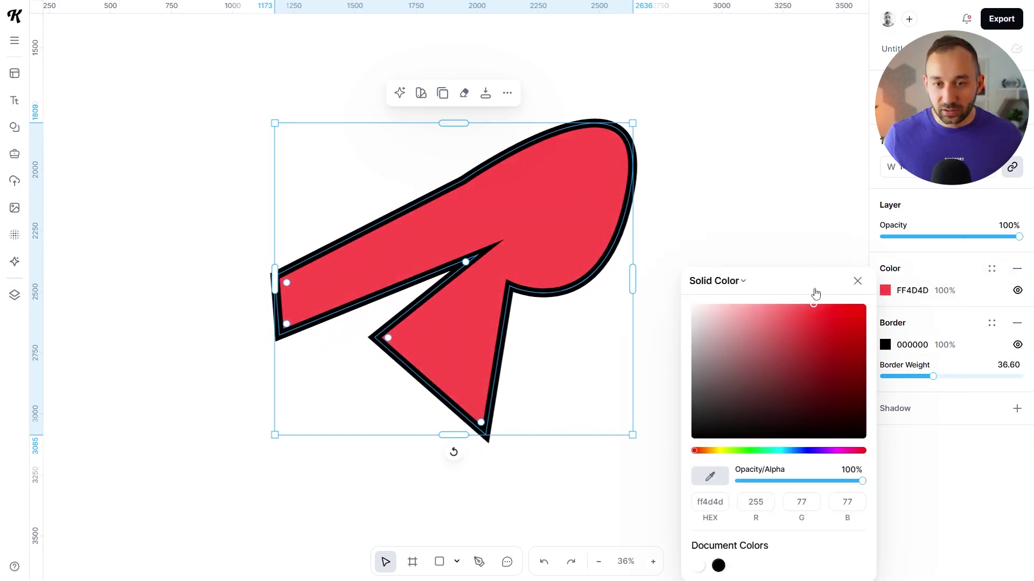
{"action": "left_click", "coordinate": [1017, 322]}
Move the red shape left and reshape it by repositioning its upper corner, both leg corners and the inner notch point
{"action": "left_click_drag", "start_coordinate": [562, 196], "coordinate": [483, 196]}
{"action": "double_click", "coordinate": [456, 200]}
{"action": "left_click_drag", "start_coordinate": [383, 178], "coordinate": [328, 112]}
{"action": "left_click_drag", "start_coordinate": [405, 432], "coordinate": [514, 414]}
{"action": "left_click_drag", "start_coordinate": [294, 337], "coordinate": [330, 427]}
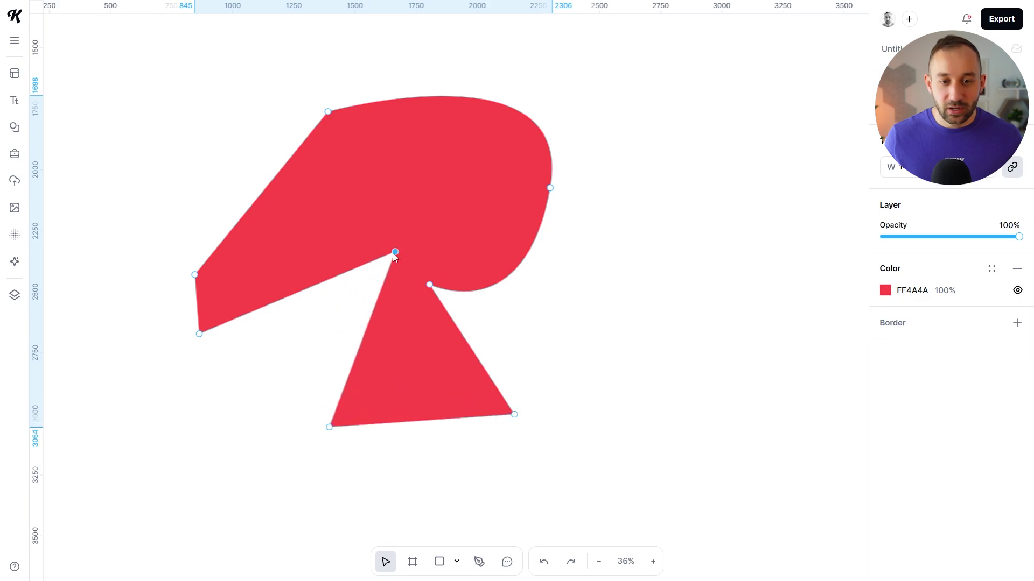
{"action": "left_click_drag", "start_coordinate": [397, 254], "coordinate": [298, 293]}
{"action": "left_click_drag", "start_coordinate": [328, 112], "coordinate": [185, 136]}
Convert the curved point on the shape's right side to a sharp corner and move it level with the upper left corner
{"action": "left_click_drag", "start_coordinate": [550, 188], "coordinate": [542, 164]}
{"action": "double_click", "coordinate": [542, 165]}
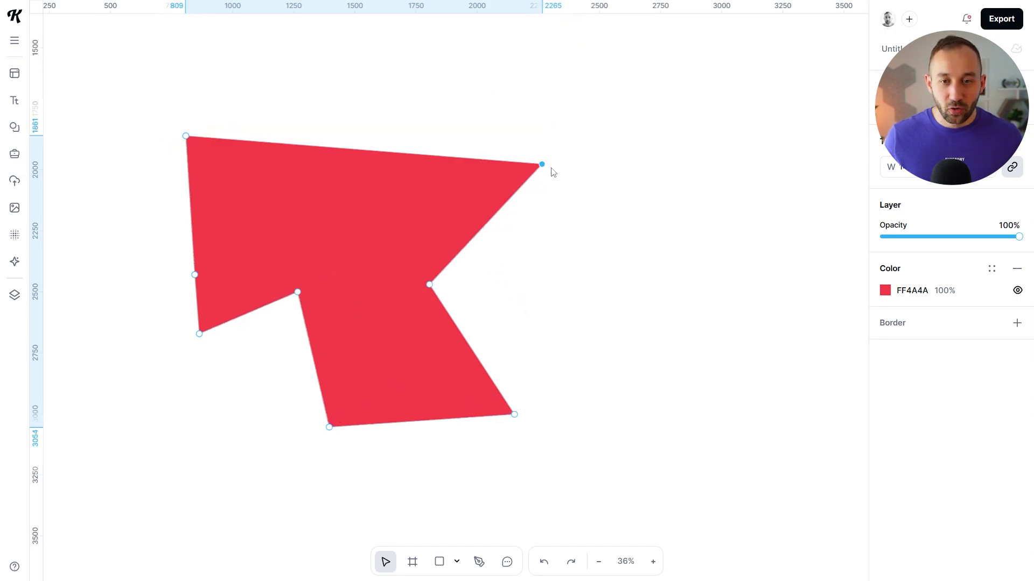
{"action": "left_click_drag", "start_coordinate": [542, 164], "coordinate": [501, 135]}
Move the inner right corner slightly up and left and convert it to a smooth curve, finishing the point editing
{"action": "mouse_move", "coordinate": [429, 284]}
{"action": "left_mouse_down"}
{"action": "mouse_move", "coordinate": [438, 274]}
{"action": "mouse_move", "coordinate": [420, 274]}
{"action": "left_mouse_up"}
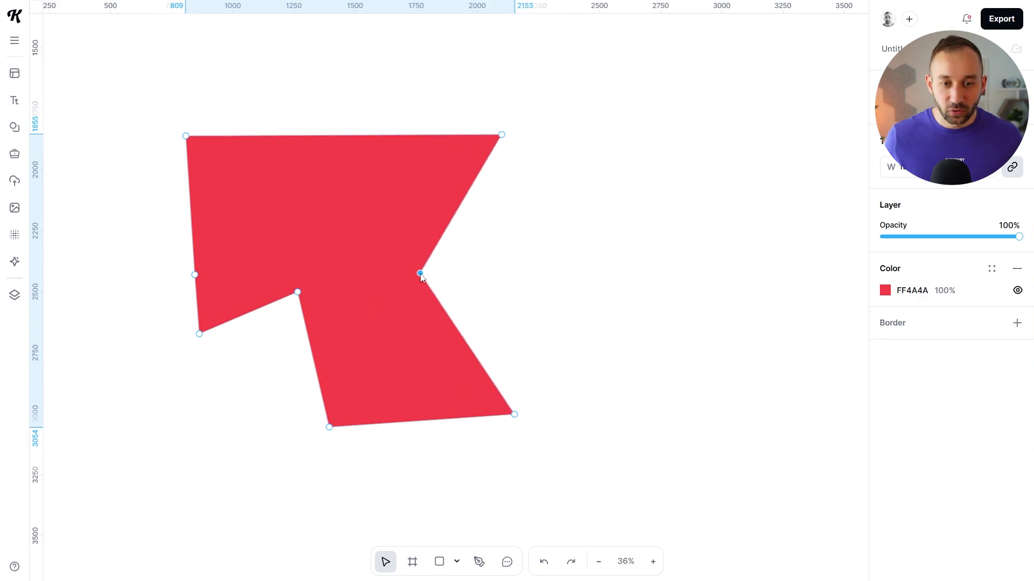
{"action": "double_click", "coordinate": [420, 274]}
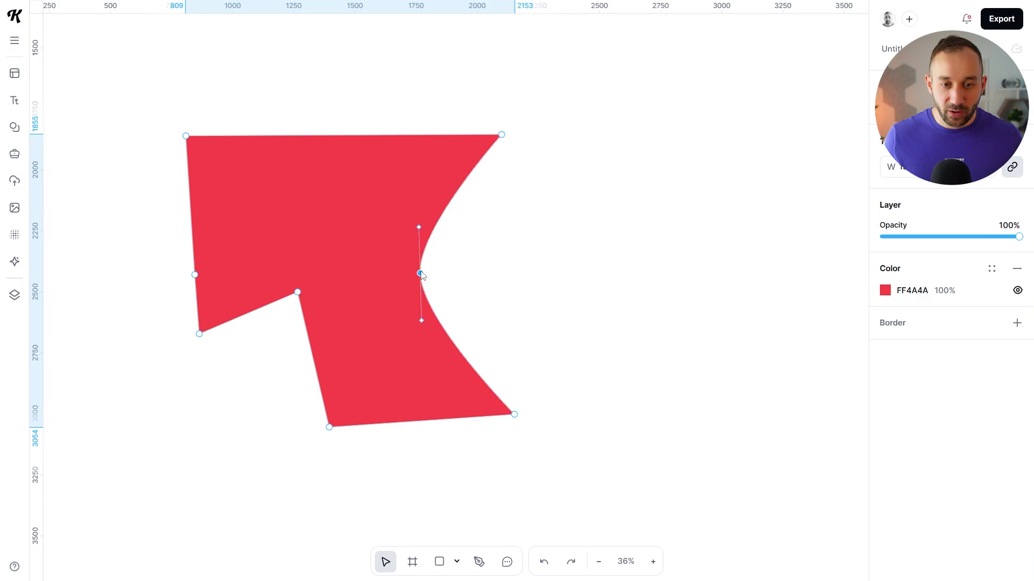
{"action": "key", "text": "Escape"}
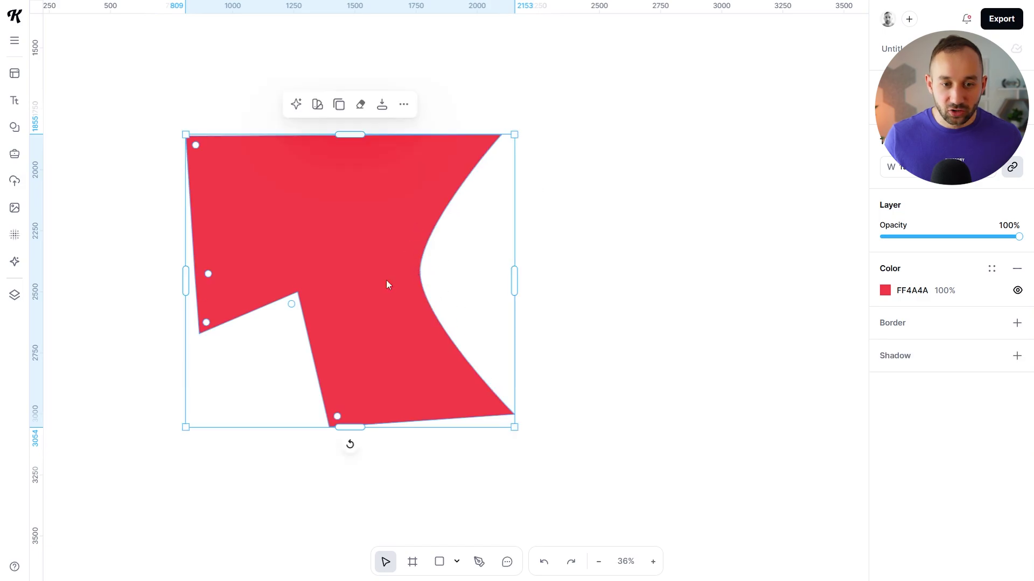
Convert the shape's lower left corner to a smooth curve and extend its handle to round the lower edge
{"action": "scroll", "coordinate": [248, 273], "scroll_direction": "up", "scroll_amount": 3}
{"action": "double_click", "coordinate": [180, 368]}
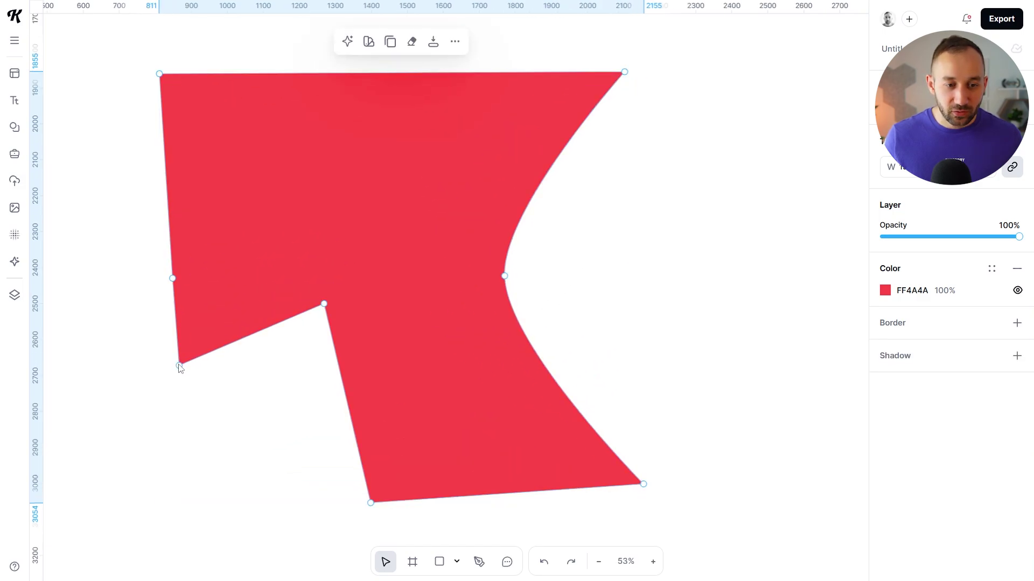
{"action": "double_click", "coordinate": [180, 367]}
{"action": "left_click_drag", "start_coordinate": [204, 380], "coordinate": [370, 459]}
{"action": "key", "text": "Escape"}
Draw an angle-constrained Pen tool path beside the red shape: a vertical segment about 592 px long and a horizontal one about 642 px long
{"action": "scroll", "coordinate": [676, 289], "scroll_direction": "down", "scroll_amount": 2}
{"action": "scroll", "coordinate": [471, 272], "scroll_direction": "right", "scroll_amount": 5}
{"action": "left_click", "coordinate": [490, 507]}
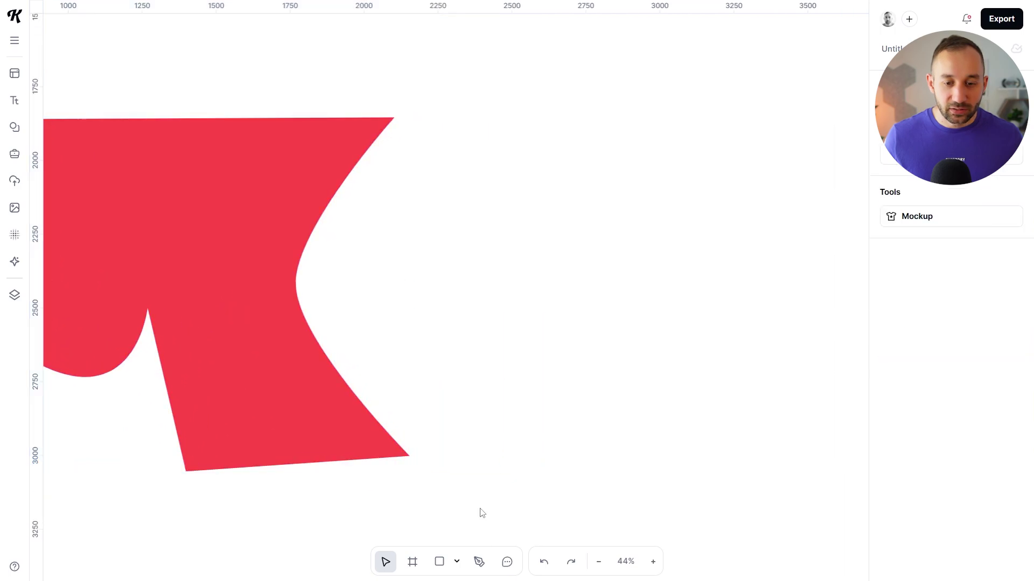
{"action": "left_click", "coordinate": [477, 563]}
{"action": "left_click", "coordinate": [500, 409]}
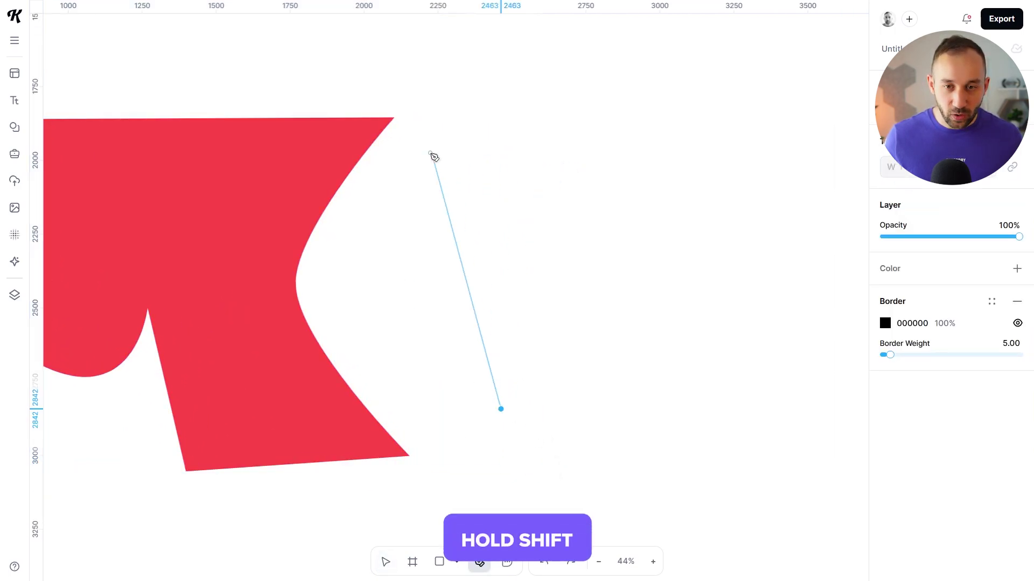
{"action": "key", "text": "shift"}
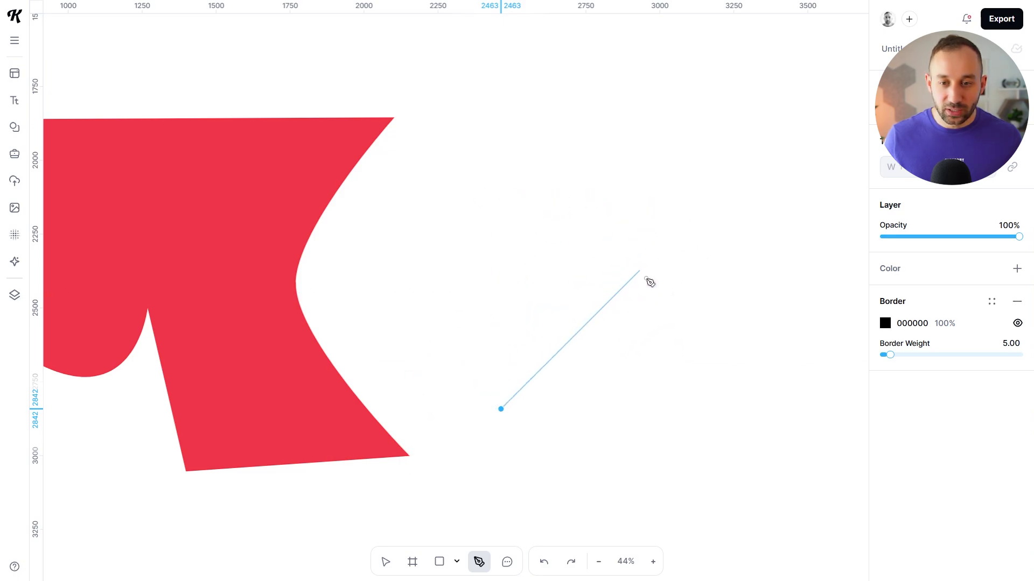
{"action": "left_click", "coordinate": [502, 234]}
{"action": "left_click", "coordinate": [690, 234]}
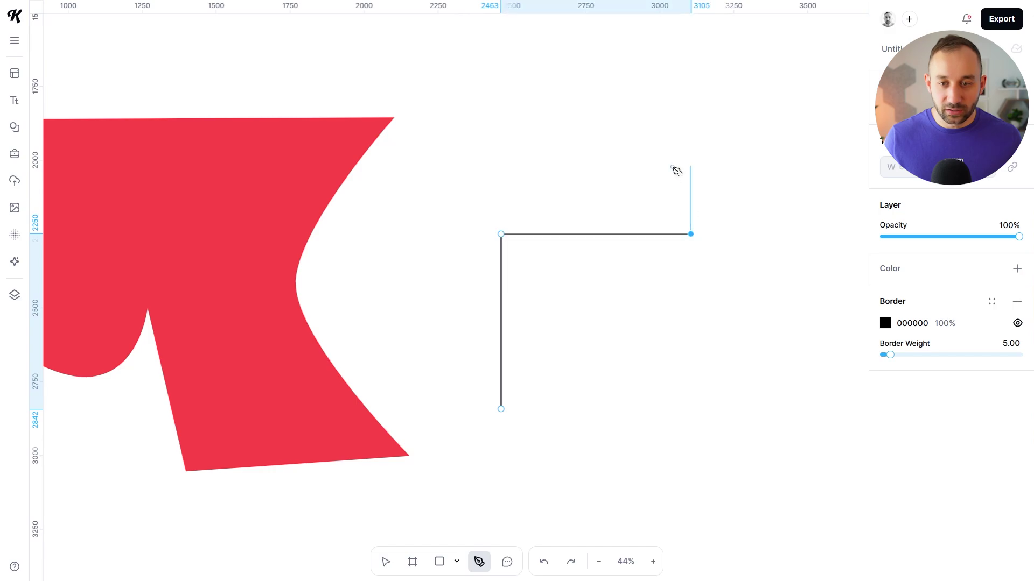
Try extending the path with a diagonal, a horizontal and a curved segment, and undo those additions
{"action": "left_click", "coordinate": [565, 108]}
{"action": "left_click", "coordinate": [765, 108]}
{"action": "mouse_move", "coordinate": [765, 357]}
{"action": "left_mouse_down"}
{"action": "mouse_move", "coordinate": [680, 352]}
{"action": "mouse_move", "coordinate": [729, 339]}
{"action": "mouse_move", "coordinate": [753, 360]}
{"action": "left_mouse_up"}
{"action": "key", "text": "ctrl+z"}
{"action": "key", "text": "ctrl+z"}
{"action": "left_click_drag", "start_coordinate": [769, 349], "coordinate": [729, 385]}
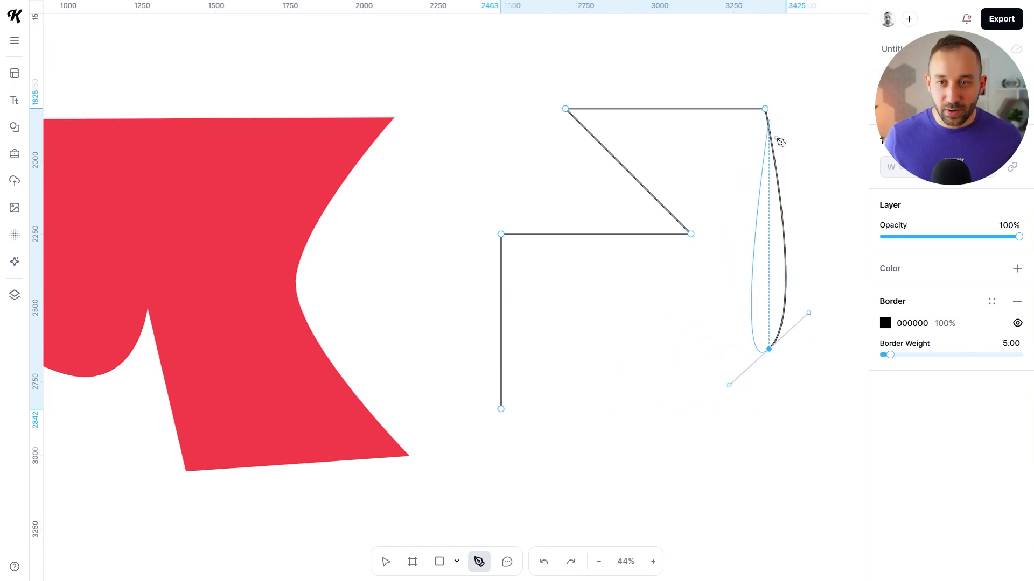
{"action": "key", "text": "ctrl+z"}
{"action": "key", "text": "ctrl+z"}
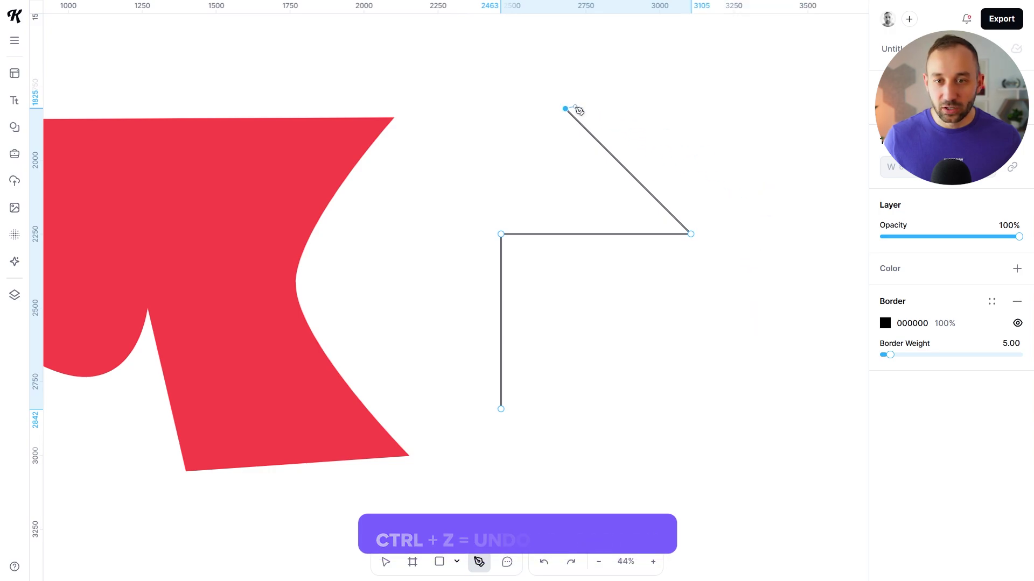
{"action": "key", "text": "ctrl+z"}
Add five straight segments spiralling inward from the path's upper right corner and leave the path open
{"action": "left_click", "coordinate": [654, 350]}
{"action": "left_click", "coordinate": [553, 421]}
{"action": "left_click", "coordinate": [549, 317]}
{"action": "left_click", "coordinate": [626, 284]}
{"action": "left_click", "coordinate": [602, 372]}
{"action": "left_click", "coordinate": [385, 562]}
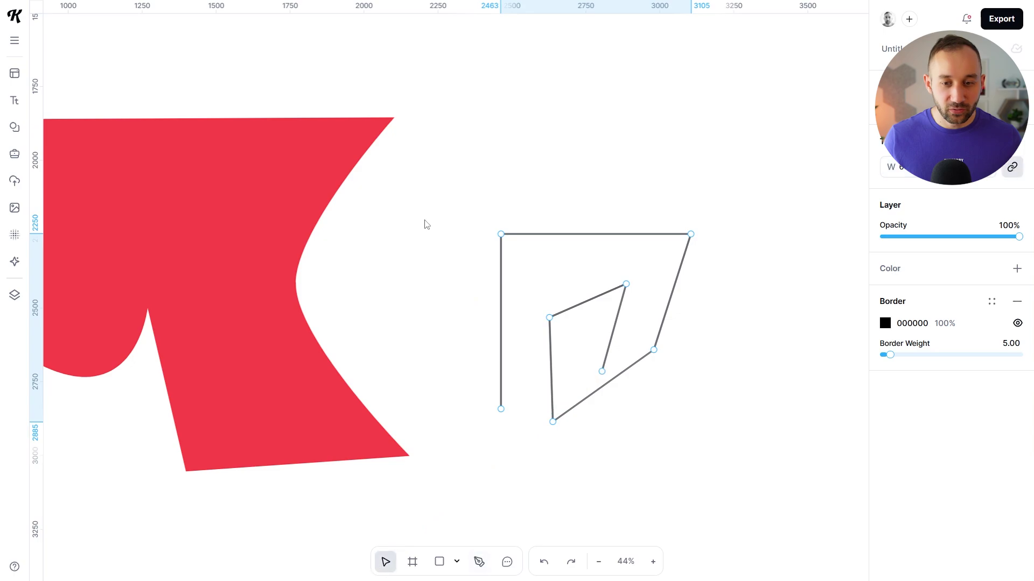
Select the red shape and the open path together and delete them from the artboard
{"action": "scroll", "coordinate": [425, 210], "scroll_direction": "down", "scroll_amount": 3}
{"action": "left_click", "coordinate": [396, 203]}
{"action": "left_click_drag", "start_coordinate": [134, 96], "coordinate": [614, 385]}
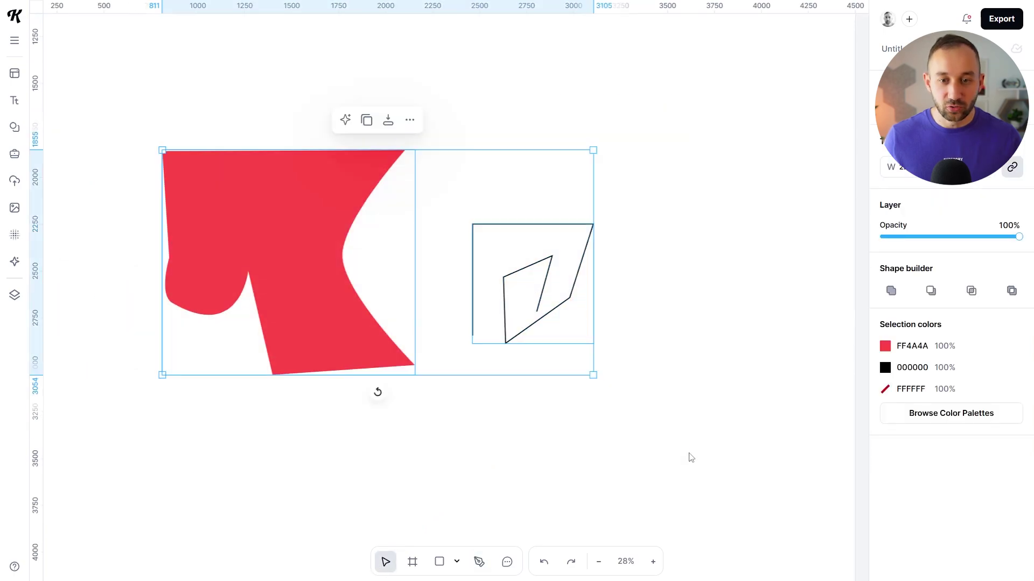
Draw a closed heart outline with the Pen tool, about 1447 px wide and 1733 px tall, using curved segments and a pointed base
{"action": "left_click", "coordinate": [481, 563]}
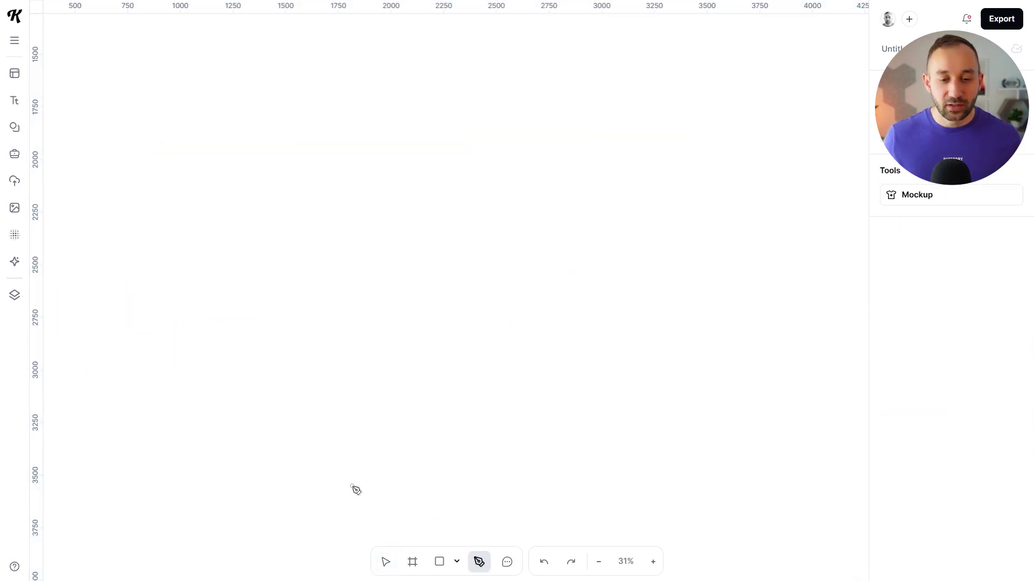
{"action": "left_click", "coordinate": [352, 485]}
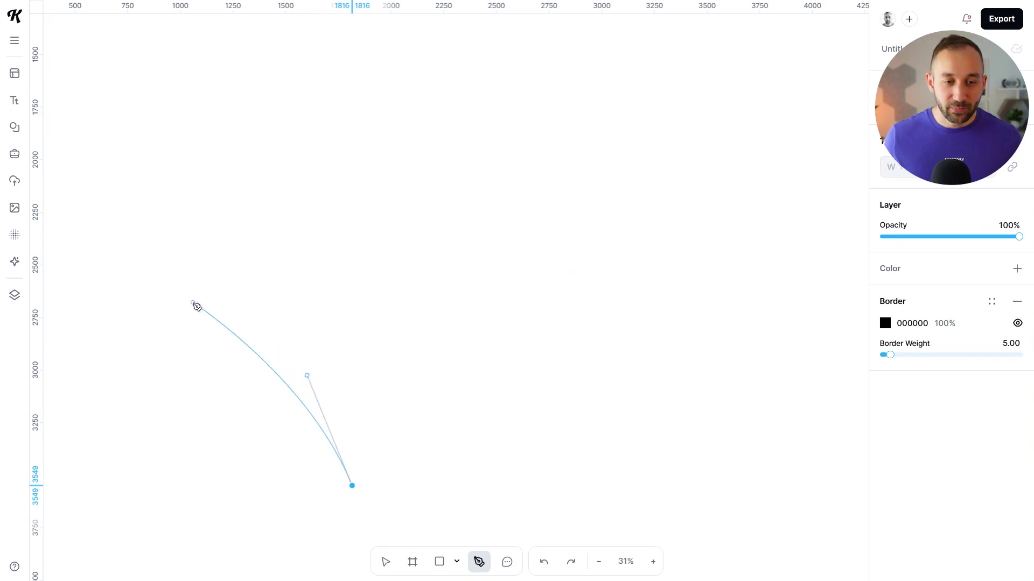
{"action": "left_click_drag", "start_coordinate": [203, 264], "coordinate": [226, 161]}
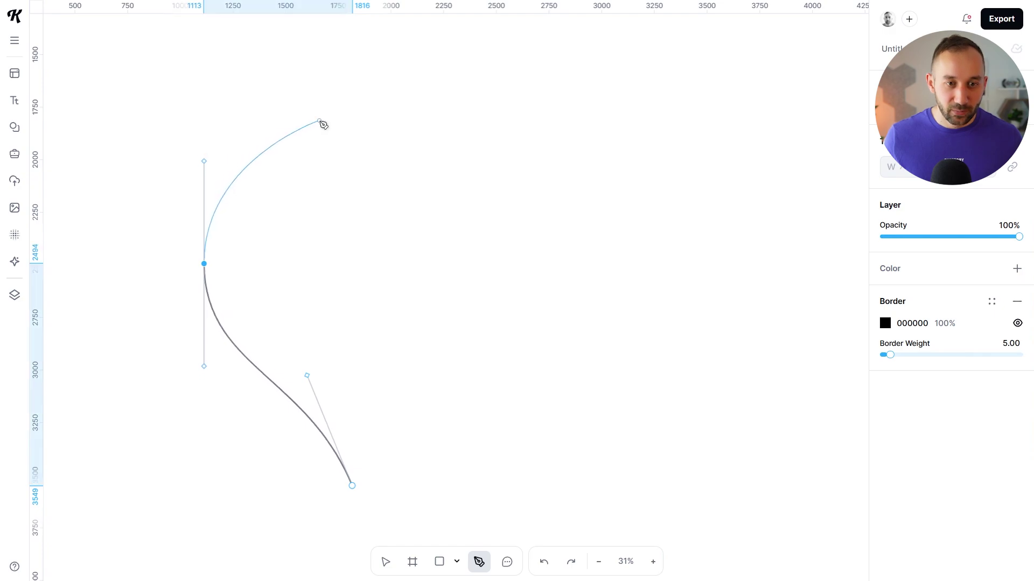
{"action": "left_click_drag", "start_coordinate": [302, 122], "coordinate": [364, 122]}
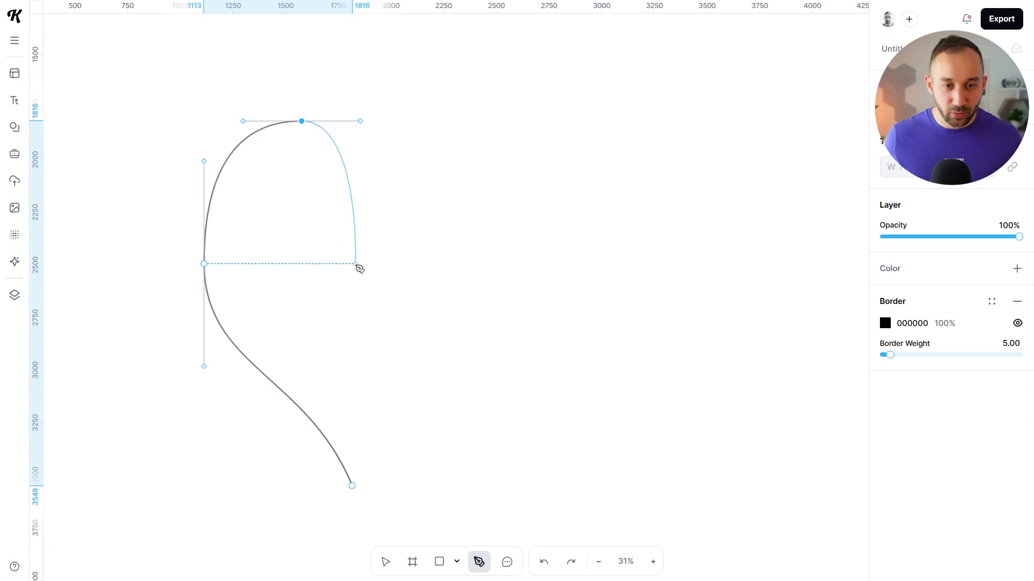
{"action": "left_click", "coordinate": [353, 264]}
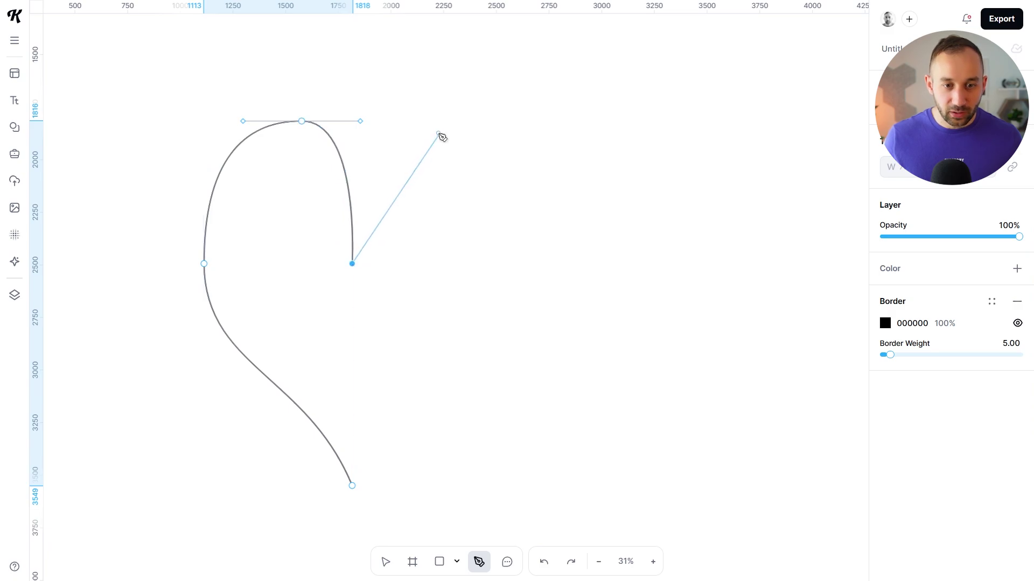
{"action": "left_click_drag", "start_coordinate": [452, 121], "coordinate": [539, 121]}
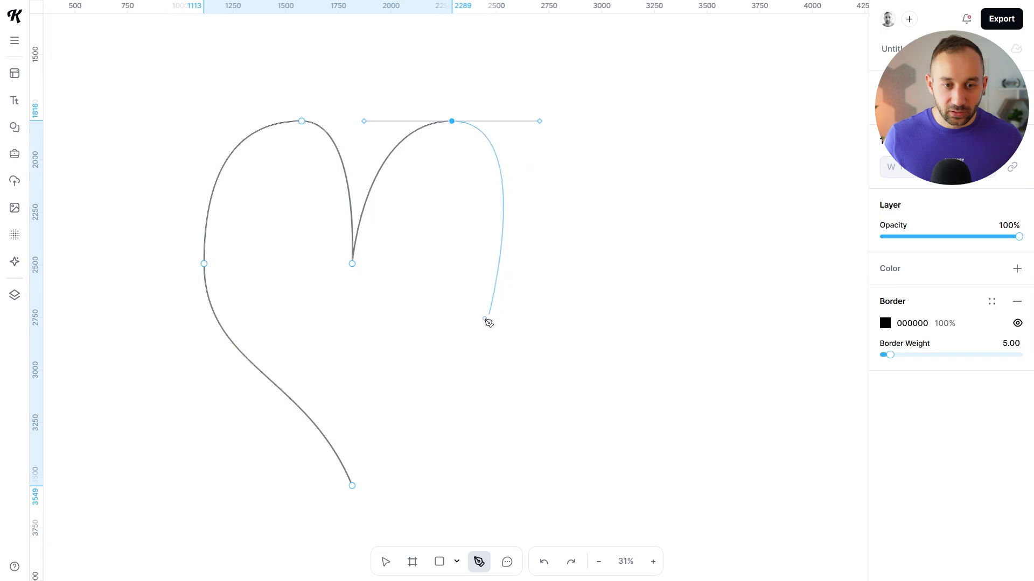
{"action": "left_click_drag", "start_coordinate": [466, 337], "coordinate": [420, 379]}
{"action": "left_click", "coordinate": [352, 485]}
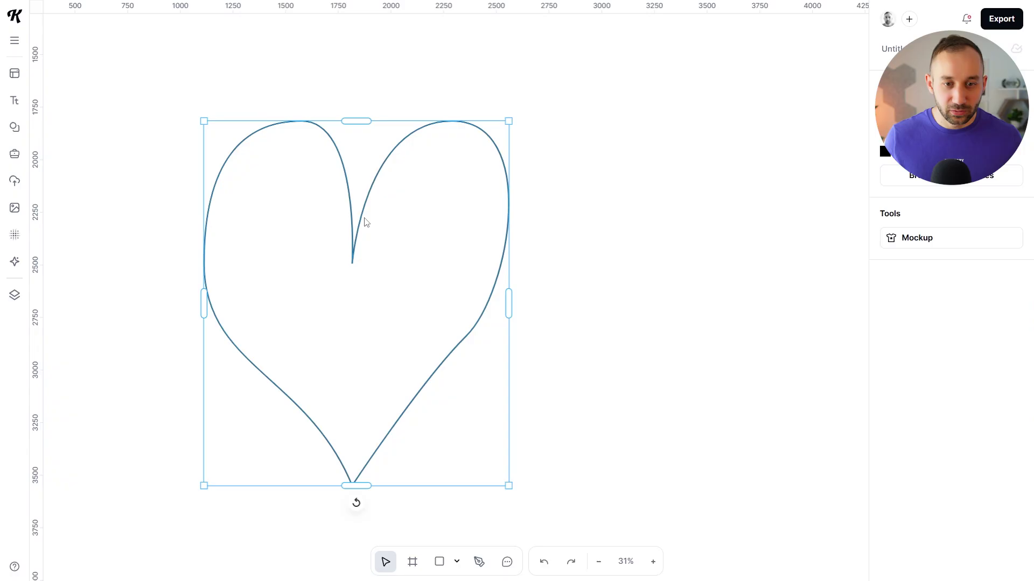
Shift the heart outline to the right and raise the notch point between its two lobes
{"action": "left_click_drag", "start_coordinate": [352, 265], "coordinate": [410, 237]}
{"action": "left_click", "coordinate": [397, 266]}
{"action": "double_click", "coordinate": [399, 267]}
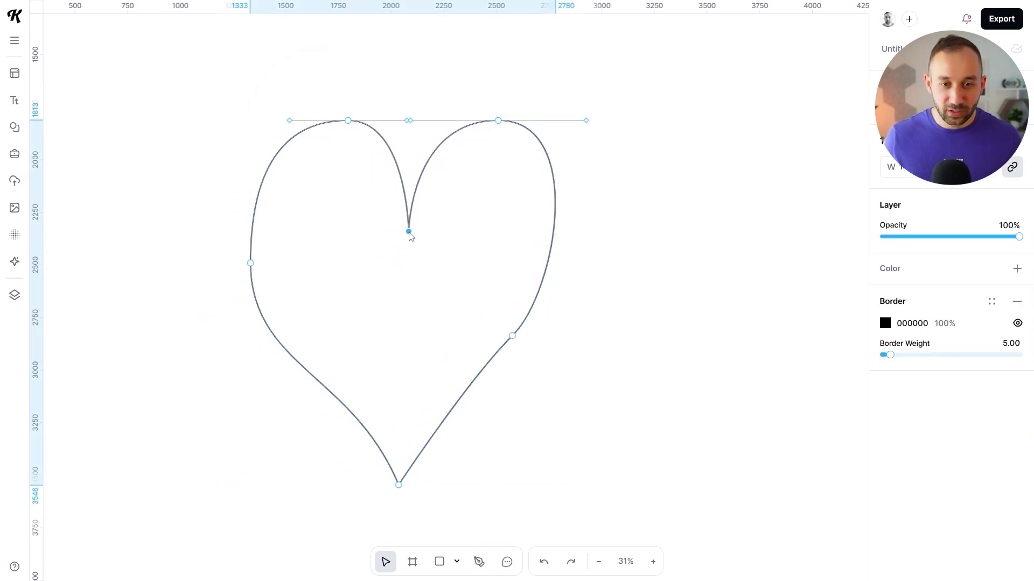
Reshape the heart's right side by adjusting its lower anchor point and direction handle, undoing the last two changes
{"action": "left_click_drag", "start_coordinate": [517, 339], "coordinate": [530, 340]}
{"action": "left_click_drag", "start_coordinate": [580, 300], "coordinate": [597, 259]}
{"action": "key", "text": "ctrl+z"}
{"action": "key", "text": "ctrl+z"}
Convert the left anchor point to a corner and back to smooth, and move it and the lower right anchor point outward
{"action": "double_click", "coordinate": [251, 262]}
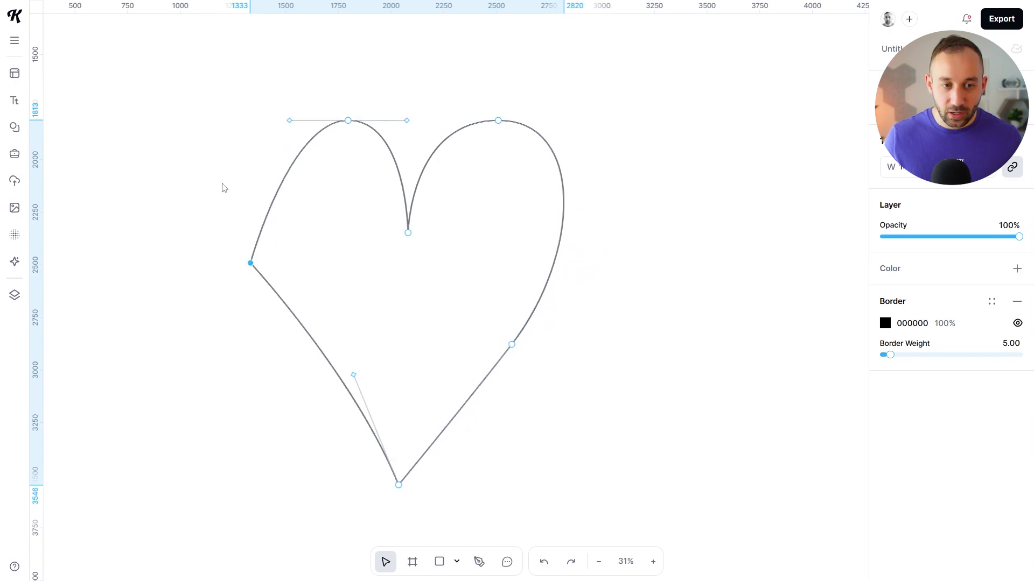
{"action": "double_click", "coordinate": [250, 263]}
{"action": "mouse_move", "coordinate": [251, 263]}
{"action": "left_mouse_down"}
{"action": "mouse_move", "coordinate": [221, 264]}
{"action": "mouse_move", "coordinate": [241, 259]}
{"action": "left_mouse_up"}
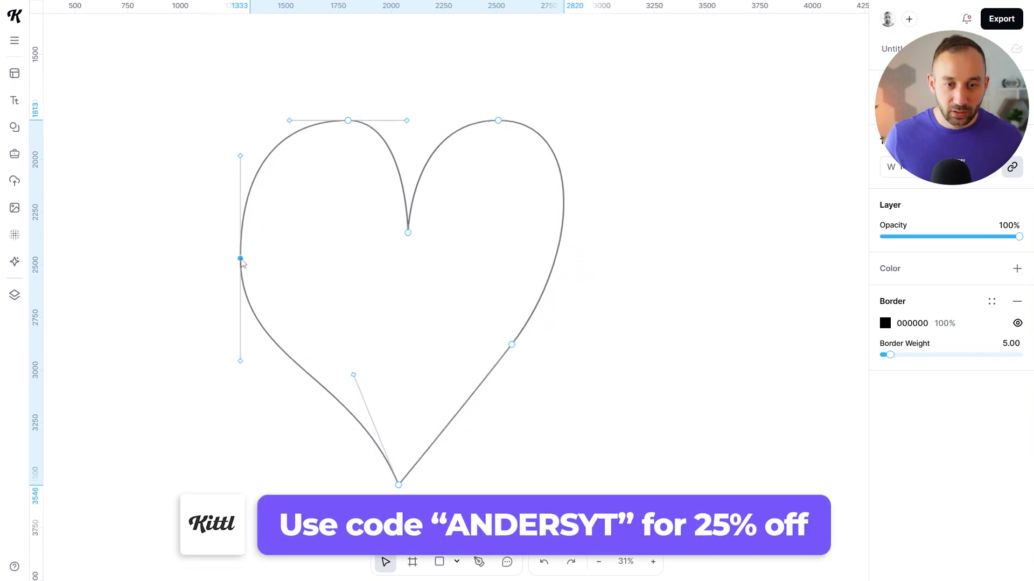
{"action": "mouse_move", "coordinate": [512, 345]}
{"action": "left_mouse_down"}
{"action": "mouse_move", "coordinate": [538, 350]}
{"action": "mouse_move", "coordinate": [526, 346]}
{"action": "left_mouse_up"}
{"action": "left_click", "coordinate": [690, 235]}
{"action": "left_click", "coordinate": [691, 235]}
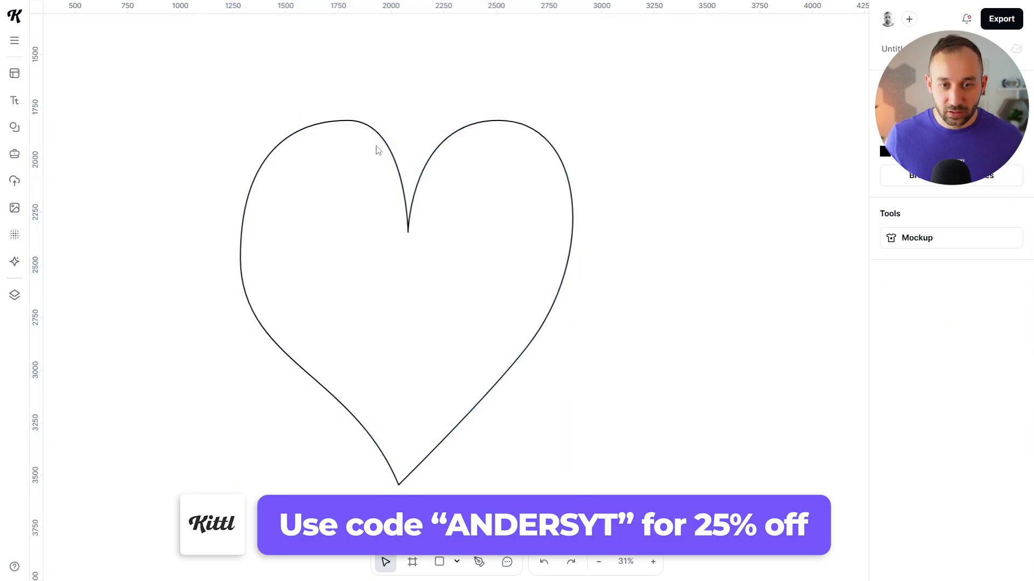
Widen the heart's left lobe by lengthening the top anchor point's handles, lowering that point slightly and moving the left anchor point outward
{"action": "double_click", "coordinate": [405, 174]}
{"action": "left_click", "coordinate": [337, 120]}
{"action": "left_click_drag", "start_coordinate": [279, 121], "coordinate": [269, 121]}
{"action": "left_click_drag", "start_coordinate": [397, 121], "coordinate": [408, 121]}
{"action": "left_click_drag", "start_coordinate": [336, 120], "coordinate": [334, 128]}
{"action": "left_click_drag", "start_coordinate": [240, 259], "coordinate": [226, 258]}
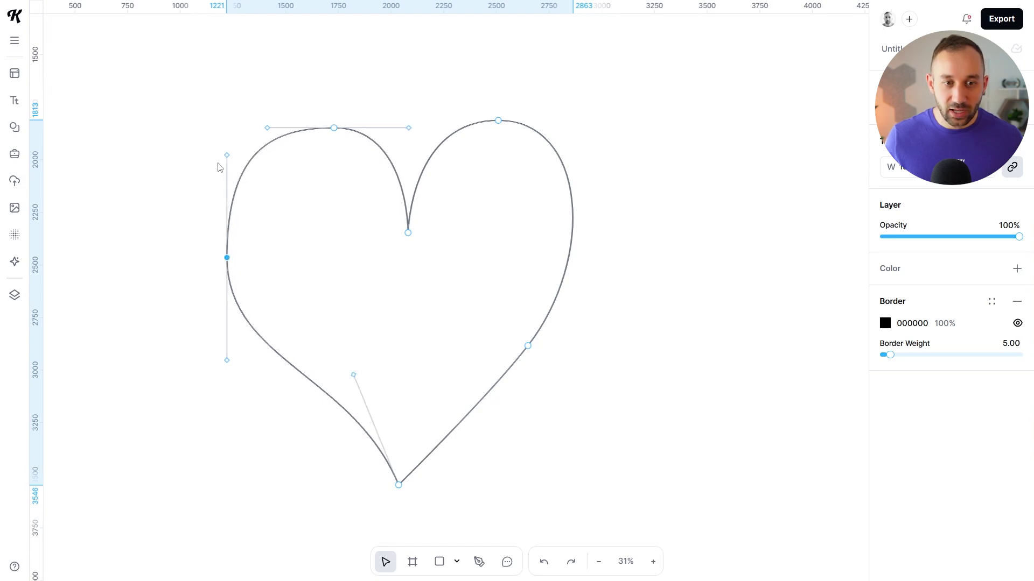
Try different lengths and angles for the left anchor point's direction handles and finish editing the nodes
{"action": "mouse_move", "coordinate": [228, 157]}
{"action": "left_mouse_down"}
{"action": "mouse_move", "coordinate": [227, 180]}
{"action": "mouse_move", "coordinate": [189, 163]}
{"action": "mouse_move", "coordinate": [237, 158]}
{"action": "mouse_move", "coordinate": [191, 154]}
{"action": "mouse_move", "coordinate": [224, 154]}
{"action": "left_mouse_up"}
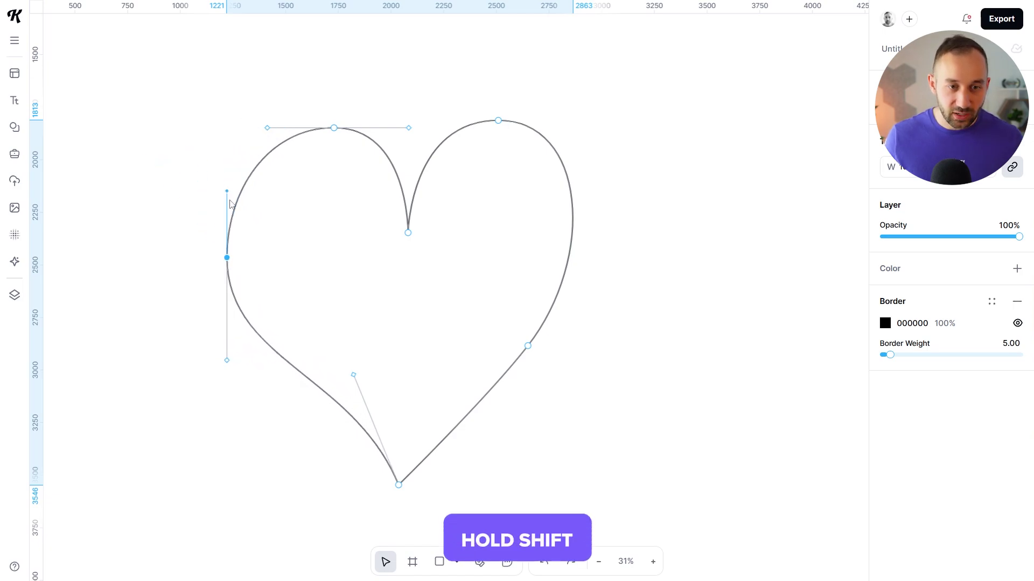
{"action": "left_click_drag", "start_coordinate": [232, 222], "coordinate": [239, 138]}
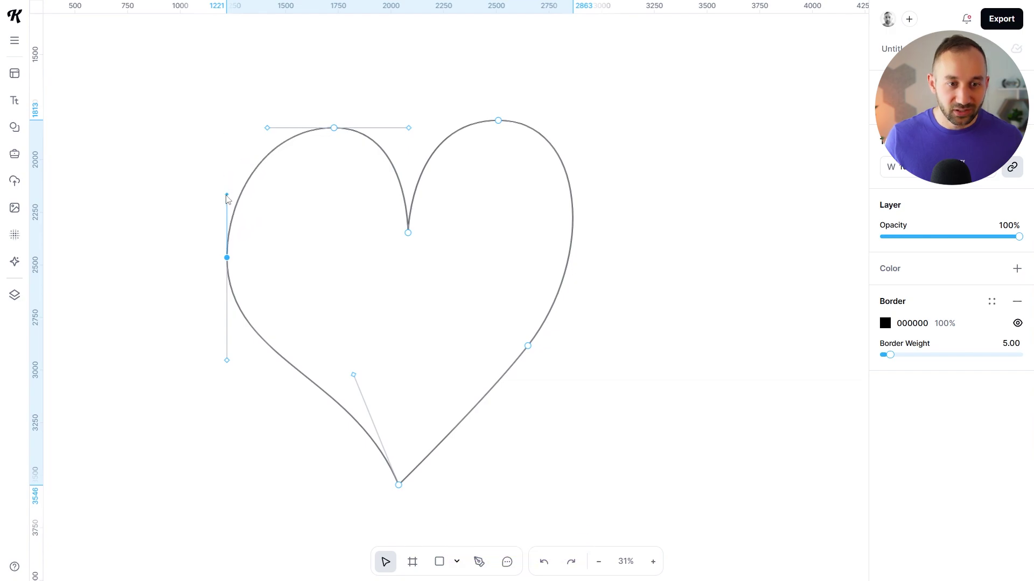
{"action": "left_click_drag", "start_coordinate": [227, 360], "coordinate": [232, 350]}
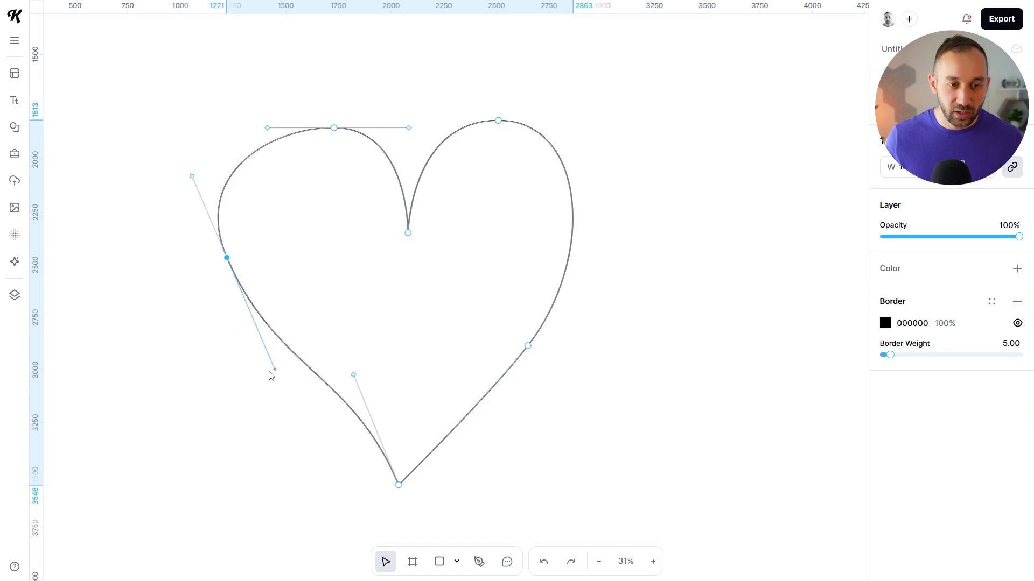
{"action": "mouse_move", "coordinate": [226, 396]}
{"action": "left_mouse_down"}
{"action": "mouse_move", "coordinate": [249, 364]}
{"action": "mouse_move", "coordinate": [227, 397]}
{"action": "left_mouse_up"}
{"action": "key", "text": "Escape"}
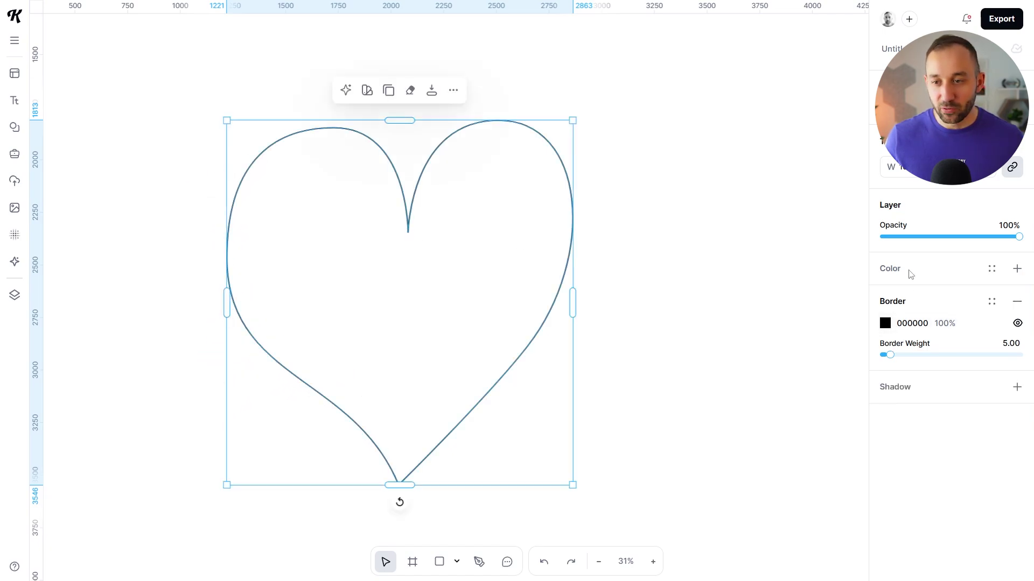
Fill the heart with the solid red DE4F4F and remove its black border
{"action": "left_click", "coordinate": [1016, 268]}
{"action": "left_click", "coordinate": [885, 291]}
{"action": "left_click_drag", "start_coordinate": [824, 328], "coordinate": [804, 322]}
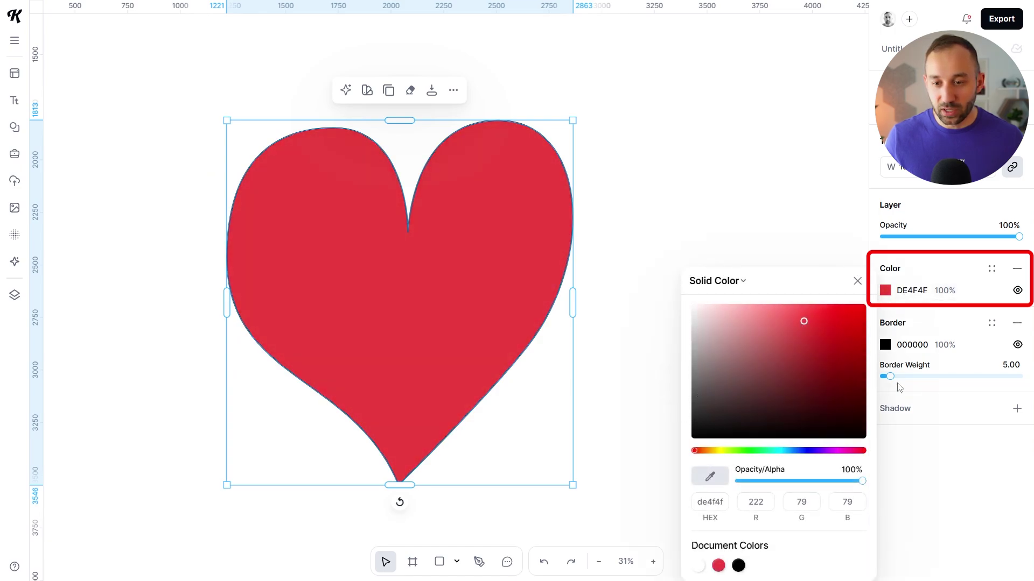
{"action": "left_click", "coordinate": [1016, 323]}
{"action": "key", "text": "Escape"}
Move the red heart slightly down and to the left on the artboard
{"action": "left_click_drag", "start_coordinate": [538, 249], "coordinate": [527, 252]}
{"action": "left_click", "coordinate": [700, 287]}
{"action": "left_click", "coordinate": [377, 240]}
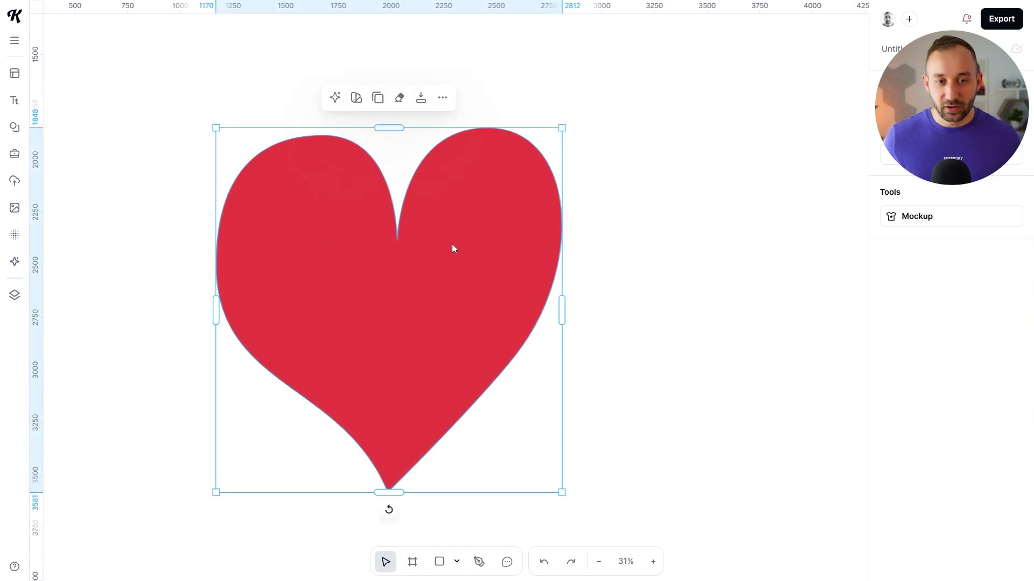
Draw a black circle about 205 px wide as the heart's left eye and place a duplicate level with it as the right eye
{"action": "left_click", "coordinate": [456, 562]}
{"action": "left_click", "coordinate": [438, 484]}
{"action": "left_click", "coordinate": [441, 565]}
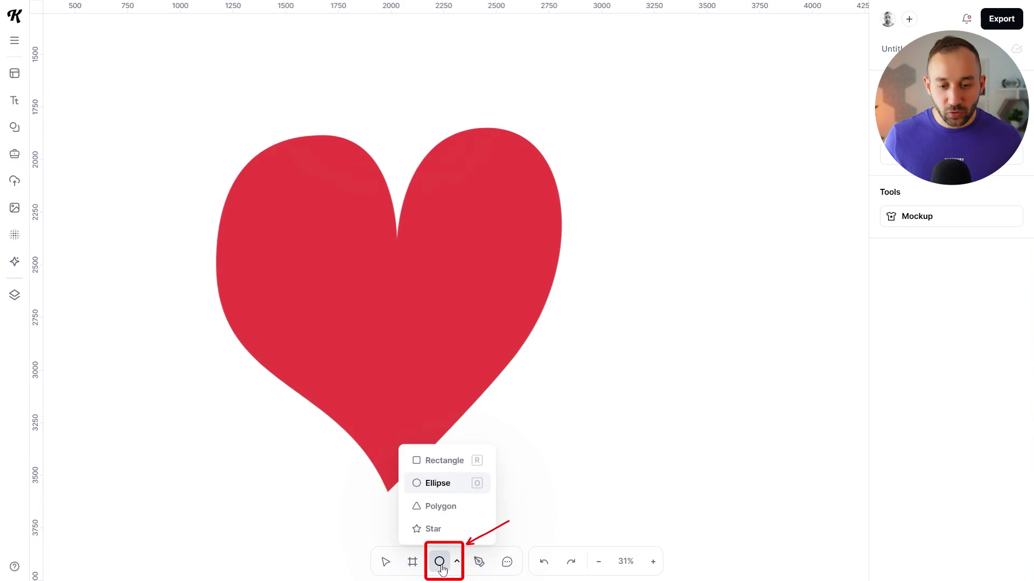
{"action": "left_click", "coordinate": [438, 484]}
{"action": "left_click_drag", "start_coordinate": [316, 239], "coordinate": [359, 282]}
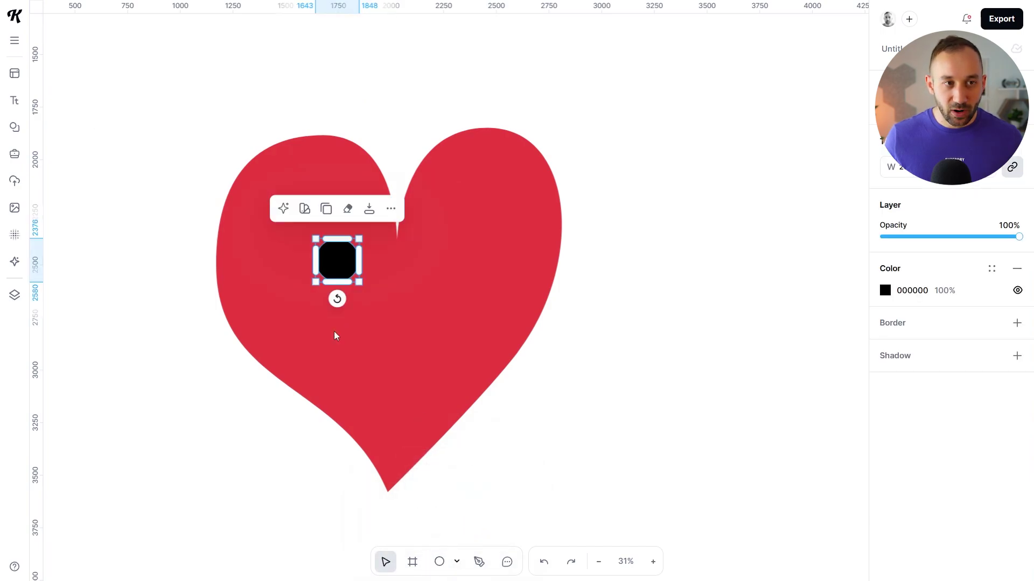
{"action": "key", "text": "ctrl+d"}
{"action": "scroll", "coordinate": [340, 266], "scroll_direction": "up", "scroll_amount": 2}
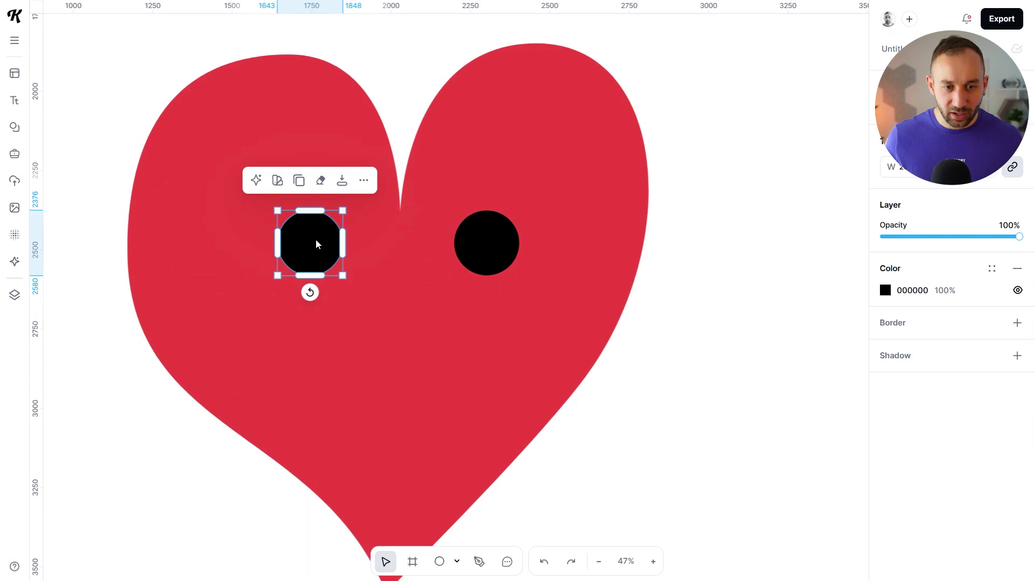
Duplicate both eye circles together and offset the copies slightly down and to the right
{"action": "left_click", "coordinate": [488, 263], "text": "shift"}
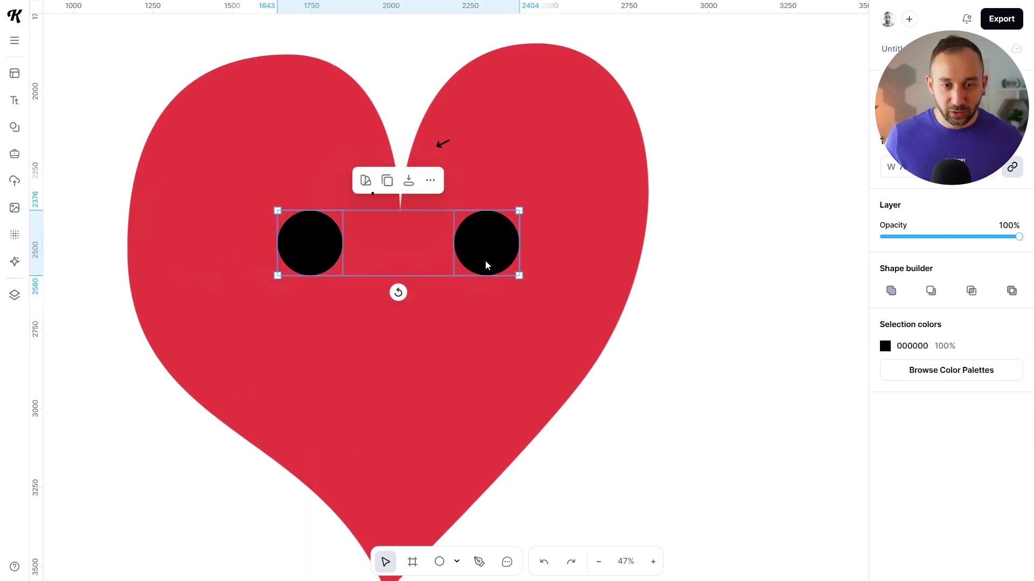
{"action": "left_click", "coordinate": [393, 187]}
{"action": "left_click_drag", "start_coordinate": [490, 247], "coordinate": [503, 268]}
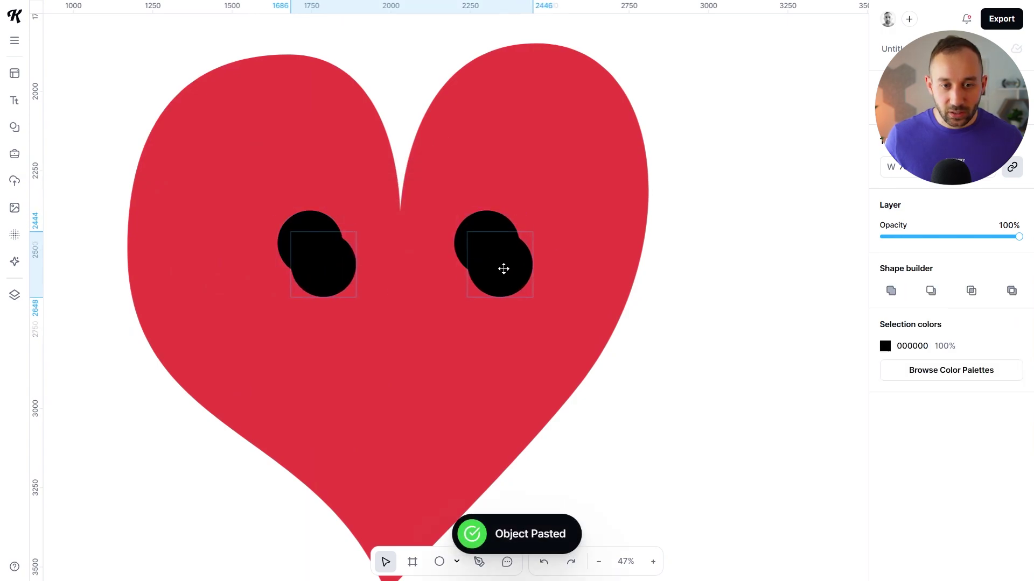
Colour the copied circles with the heart's red DE4F4F and move them lower over the black eyes
{"action": "left_click", "coordinate": [885, 346]}
{"action": "left_click", "coordinate": [442, 356]}
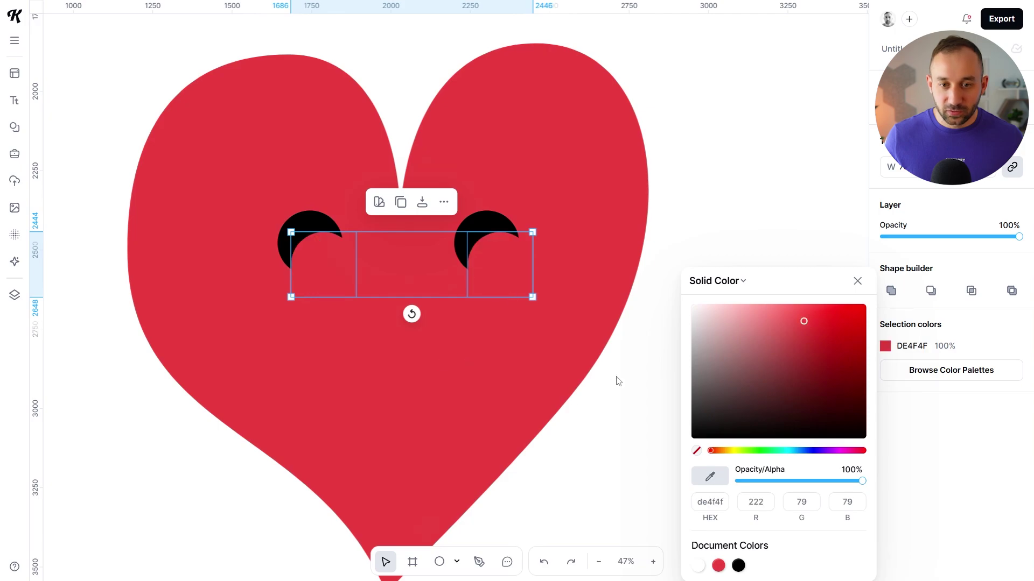
{"action": "left_click_drag", "start_coordinate": [495, 262], "coordinate": [494, 274]}
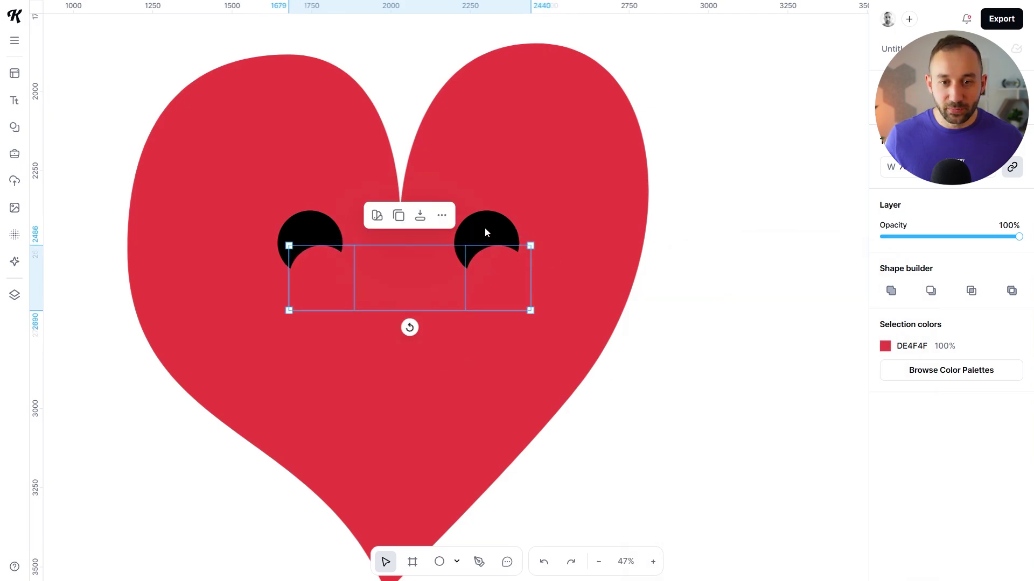
{"action": "left_click_drag", "start_coordinate": [477, 244], "coordinate": [489, 269]}
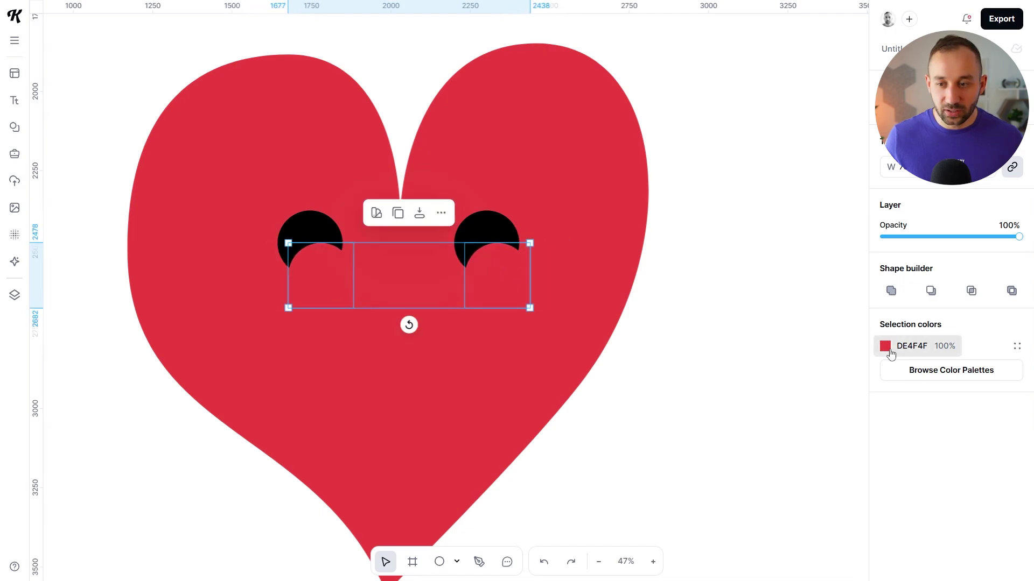
Recolour the two overlapping circles to the lighter pink F78080 so they stand out from the heart
{"action": "left_click", "coordinate": [890, 348]}
{"action": "left_click_drag", "start_coordinate": [759, 307], "coordinate": [775, 308]}
{"action": "left_click", "coordinate": [305, 229], "text": "shift"}
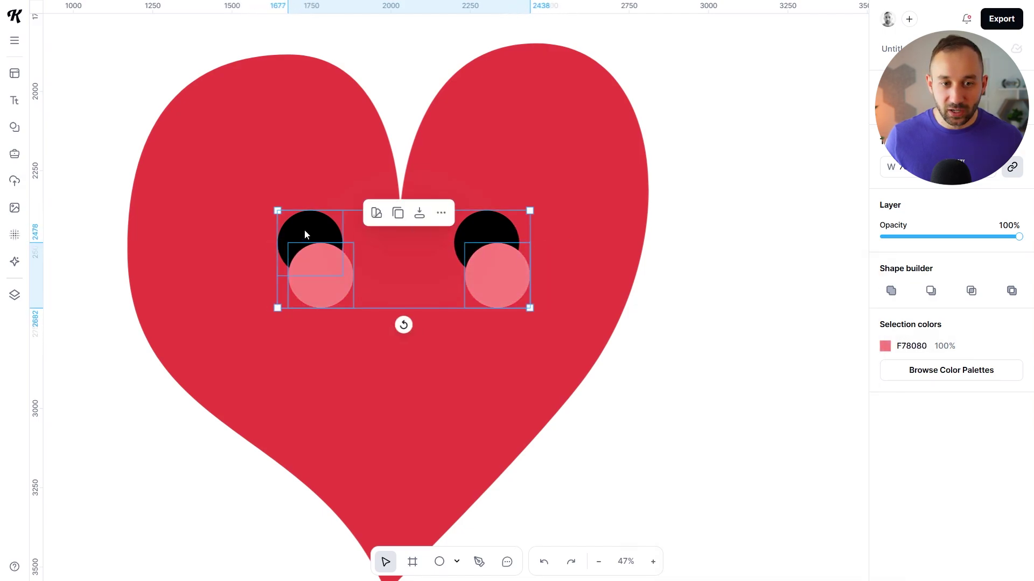
{"action": "left_click", "coordinate": [498, 236], "text": "shift"}
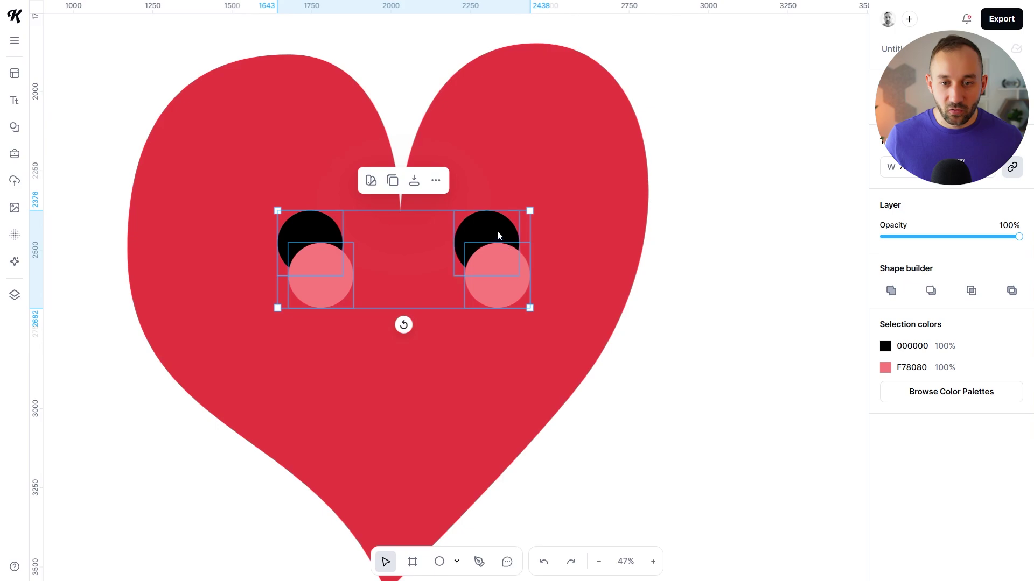
{"action": "left_click", "coordinate": [670, 306]}
Subtract the pink circle from the black circle in each eye, one eye at a time
{"action": "left_click", "coordinate": [295, 237]}
{"action": "left_click", "coordinate": [337, 277], "text": "shift"}
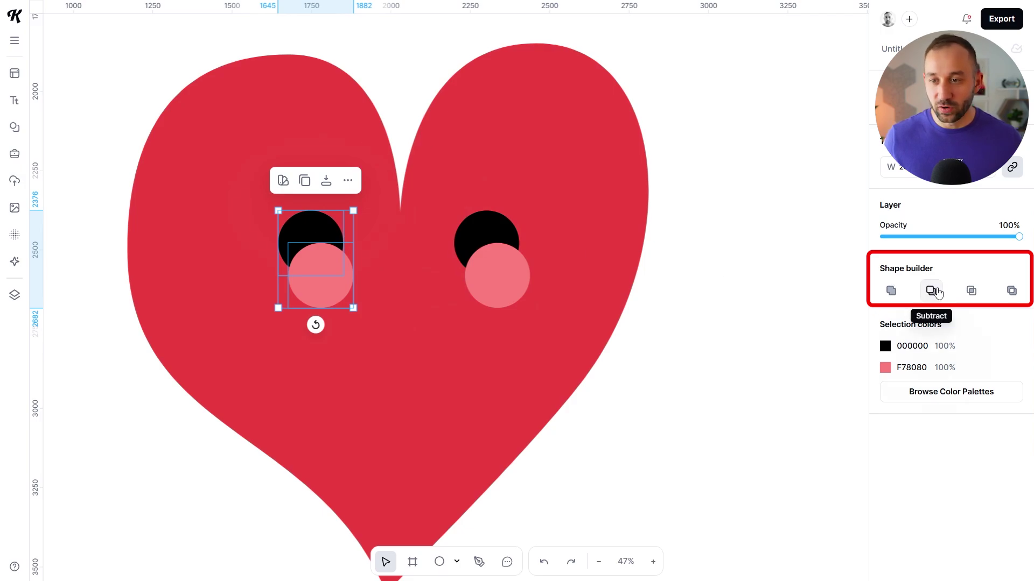
{"action": "left_click", "coordinate": [931, 291]}
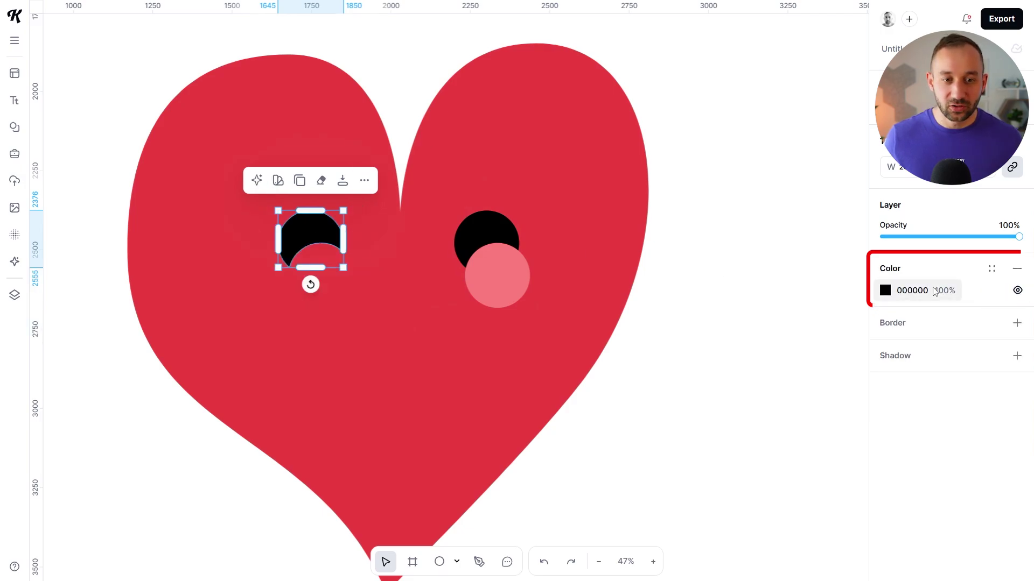
{"action": "left_click", "coordinate": [485, 262]}
{"action": "left_click", "coordinate": [476, 234], "text": "shift"}
{"action": "left_click", "coordinate": [931, 291]}
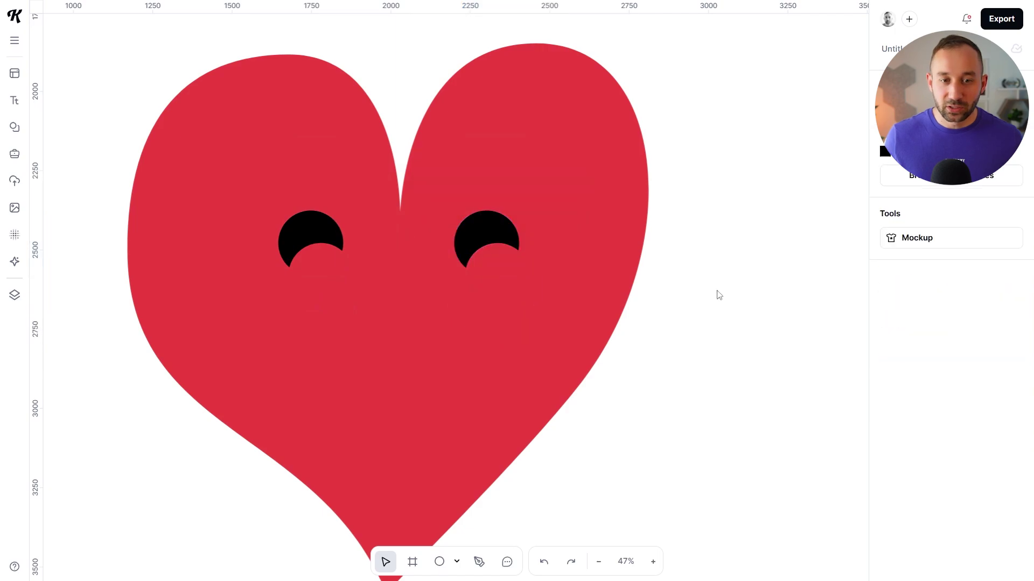
{"action": "left_click", "coordinate": [510, 258]}
{"action": "key", "text": "Escape"}
Draw a black ellipse about 723 px wide and 230 px tall below the eyes as a mouth and shift it slightly up
{"action": "scroll", "coordinate": [686, 334], "scroll_direction": "down", "scroll_amount": 3}
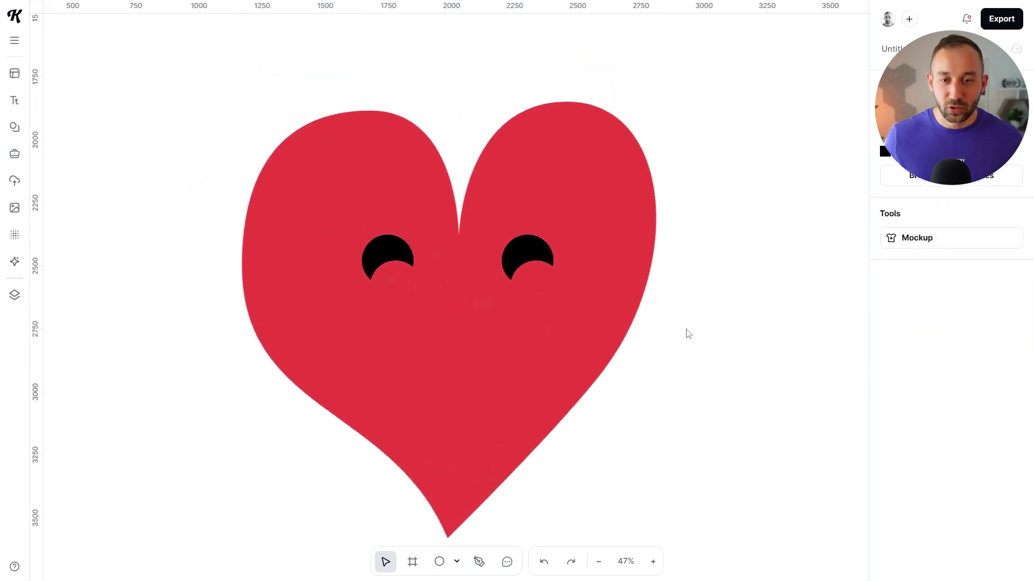
{"action": "left_click", "coordinate": [440, 566]}
{"action": "mouse_move", "coordinate": [395, 346]}
{"action": "left_mouse_down"}
{"action": "mouse_move", "coordinate": [545, 369]}
{"action": "mouse_move", "coordinate": [554, 406]}
{"action": "mouse_move", "coordinate": [557, 398]}
{"action": "left_mouse_up"}
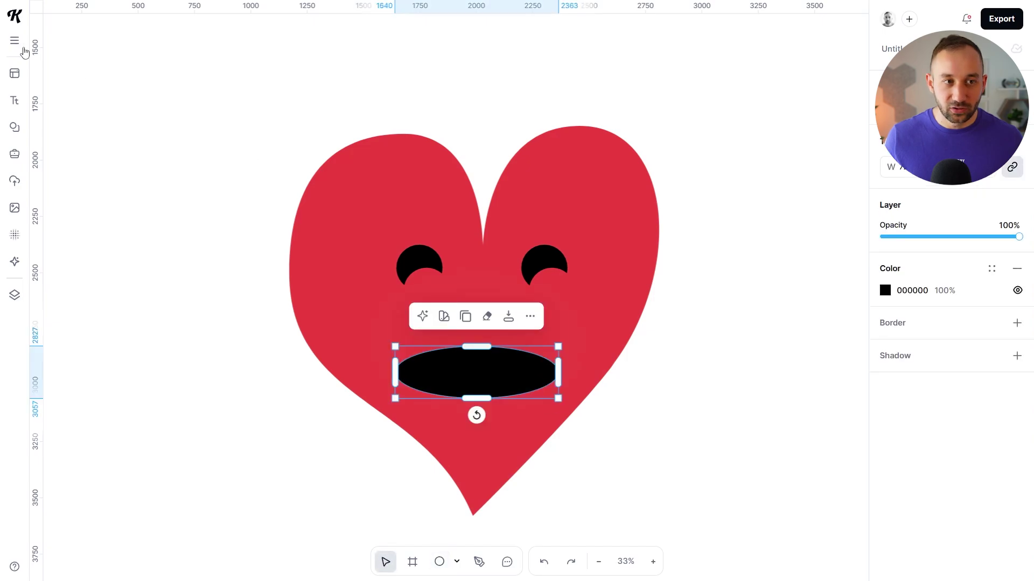
{"action": "key", "text": "Escape"}
{"action": "left_click", "coordinate": [516, 369]}
Nudge both crescent eyes left and slightly down to reposition them above the mouth
{"action": "left_click", "coordinate": [437, 265]}
{"action": "left_click_drag", "start_coordinate": [554, 264], "coordinate": [547, 265]}
{"action": "left_click", "coordinate": [681, 324]}
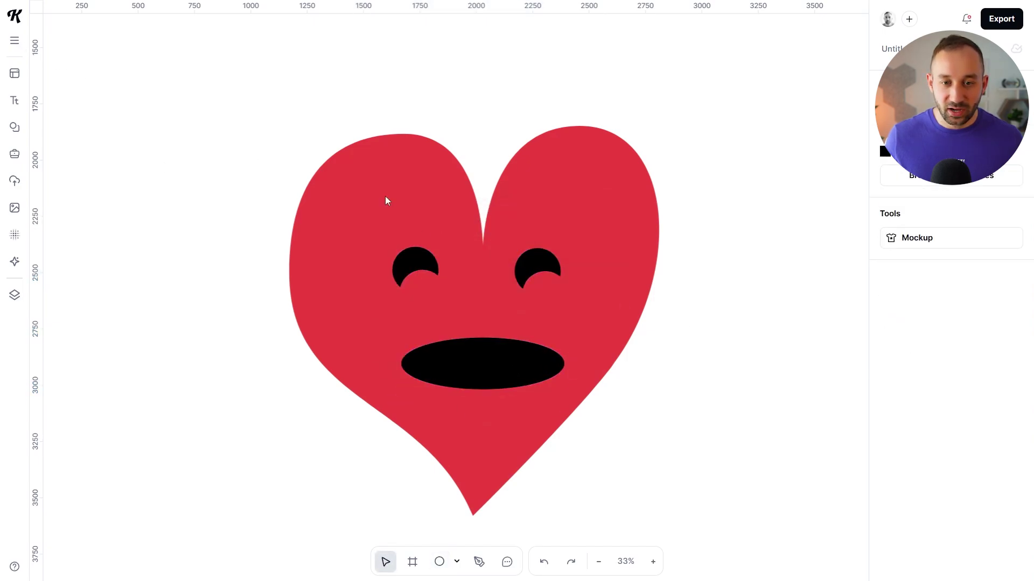
{"action": "left_click", "coordinate": [430, 255]}
{"action": "left_click", "coordinate": [538, 270]}
{"action": "left_click_drag", "start_coordinate": [537, 270], "coordinate": [535, 275]}
Select the heart, eyes and mouth together and subtract the facial features from the heart
{"action": "left_click_drag", "start_coordinate": [236, 101], "coordinate": [716, 535]}
{"action": "left_click", "coordinate": [930, 290]}
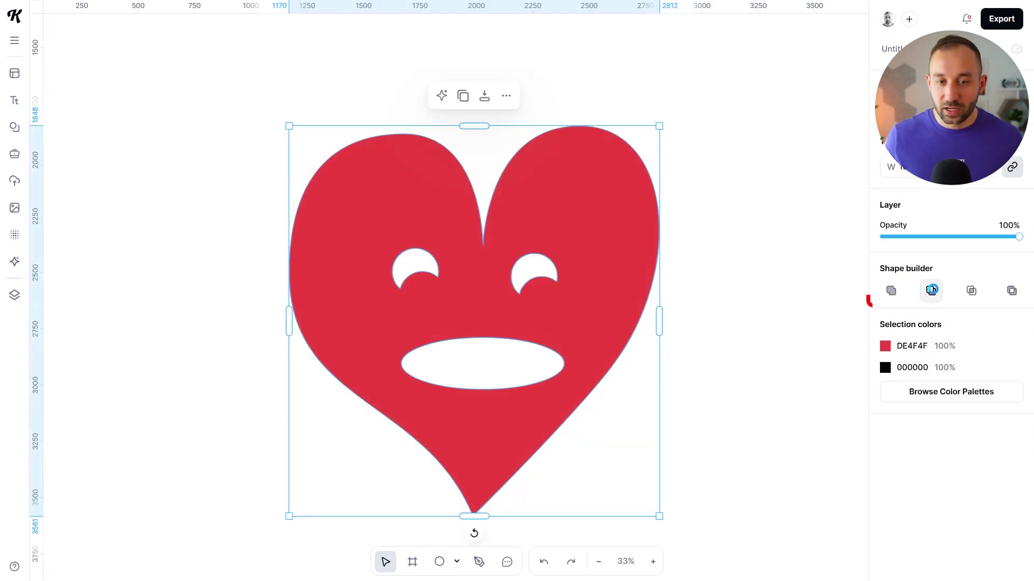
Draw a black ellipse about 1720 px wide and 1234 px tall and place it behind the heart, shifted slightly right
{"action": "left_click", "coordinate": [742, 288]}
{"action": "left_click", "coordinate": [439, 562]}
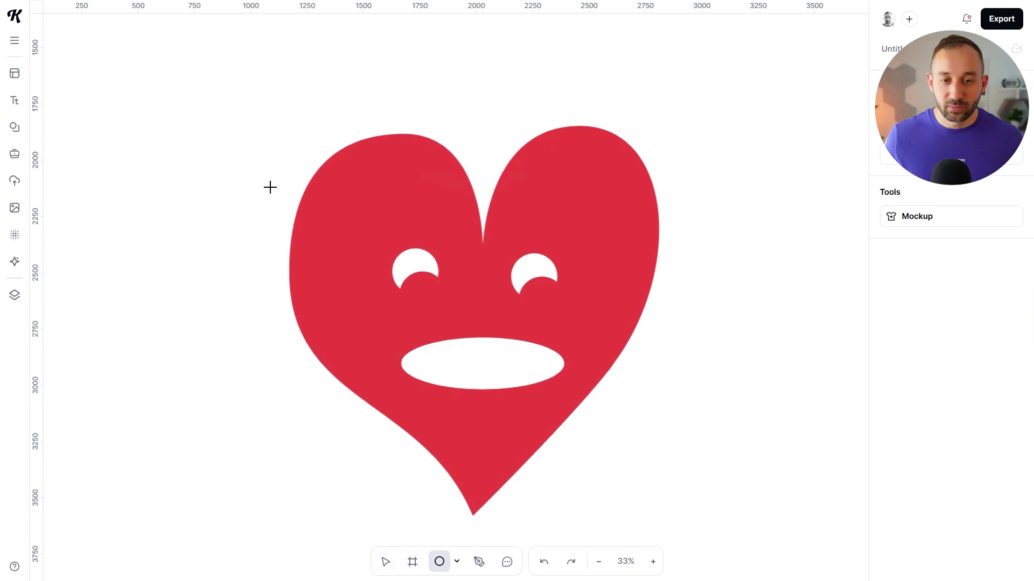
{"action": "left_click_drag", "start_coordinate": [270, 187], "coordinate": [654, 466]}
{"action": "right_click", "coordinate": [655, 467]}
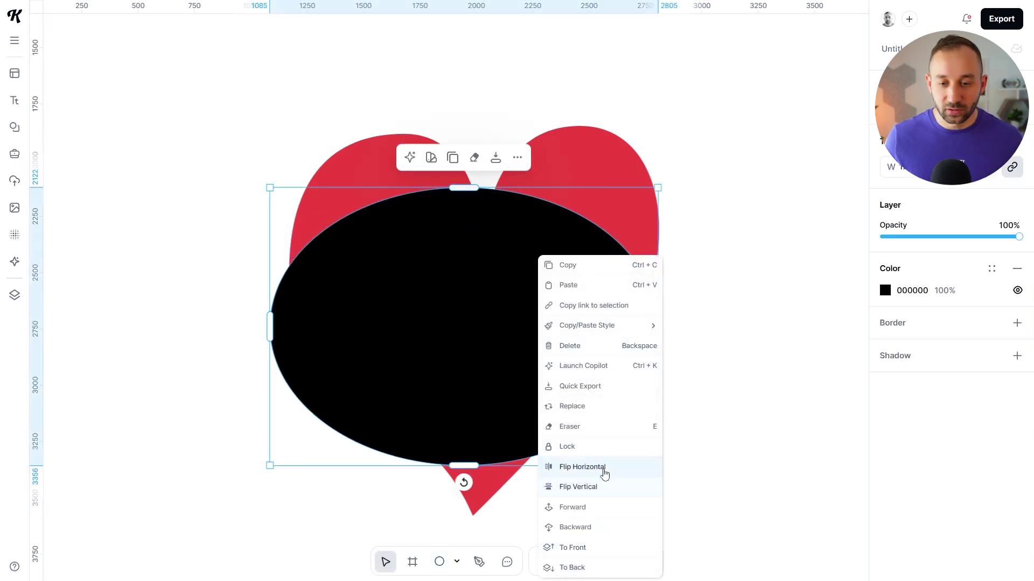
{"action": "left_click", "coordinate": [605, 533]}
{"action": "left_click_drag", "start_coordinate": [638, 414], "coordinate": [653, 381]}
{"action": "left_click", "coordinate": [723, 373]}
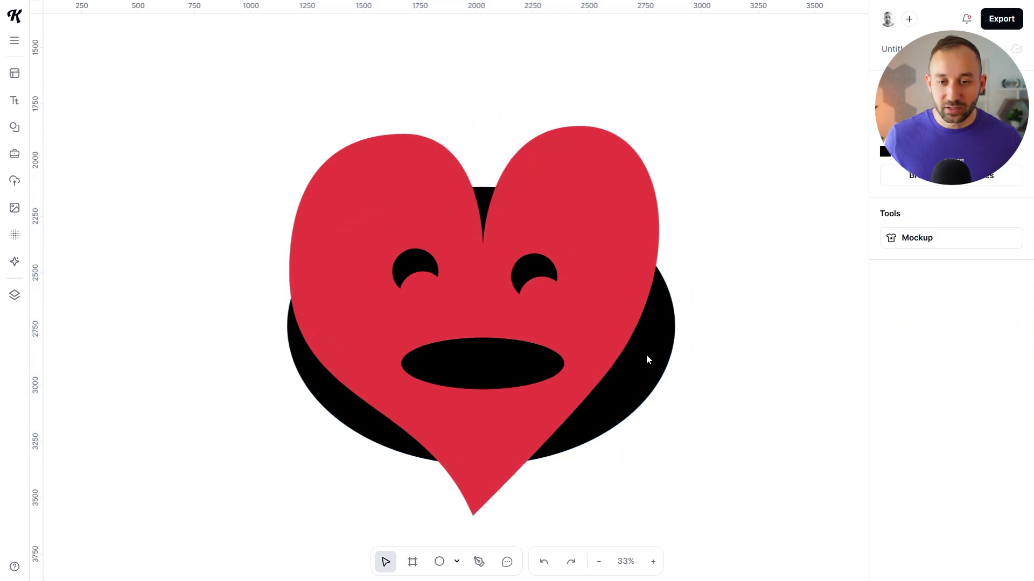
Select the heart together with the black ellipse and try combining them with the shape builder
{"action": "left_click", "coordinate": [552, 321]}
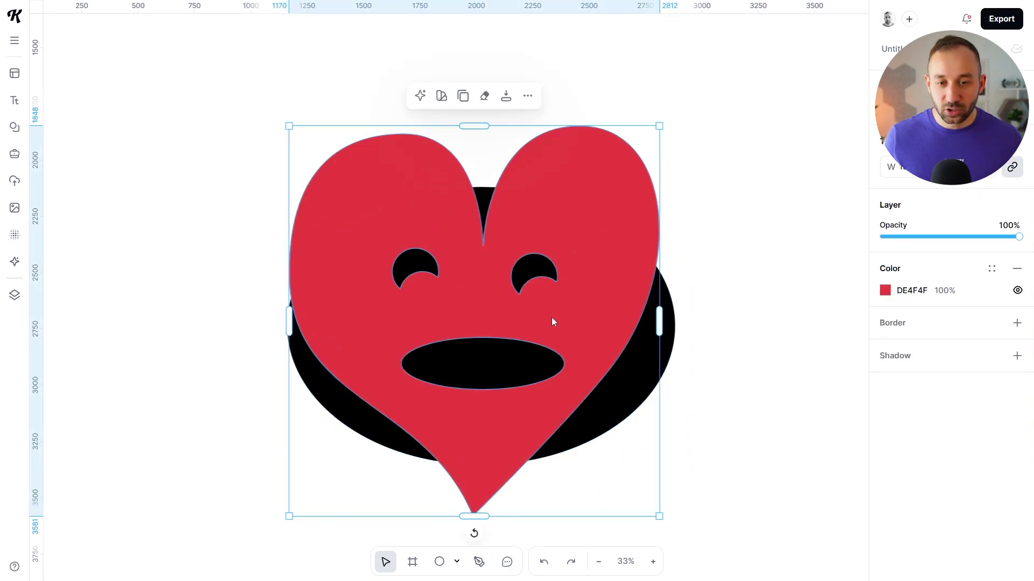
{"action": "left_click", "coordinate": [661, 331]}
{"action": "left_click", "coordinate": [596, 307], "text": "shift"}
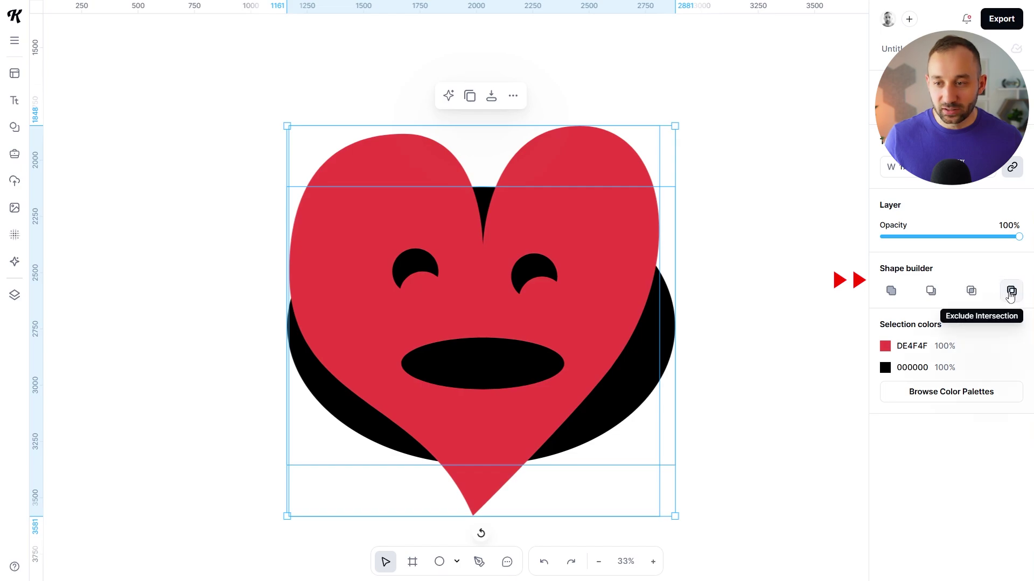
{"action": "left_click", "coordinate": [891, 292]}
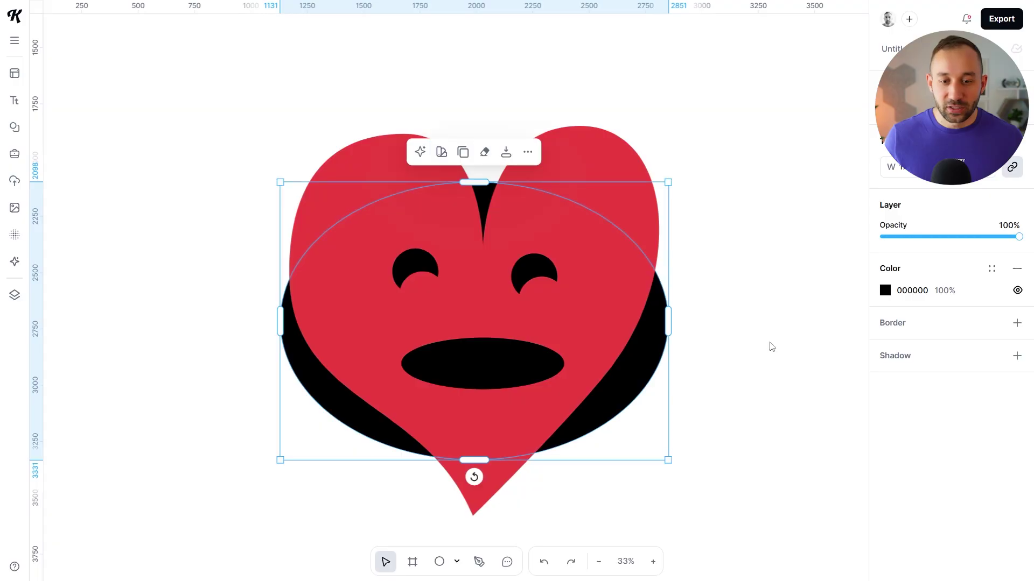
{"action": "left_click", "coordinate": [771, 347]}
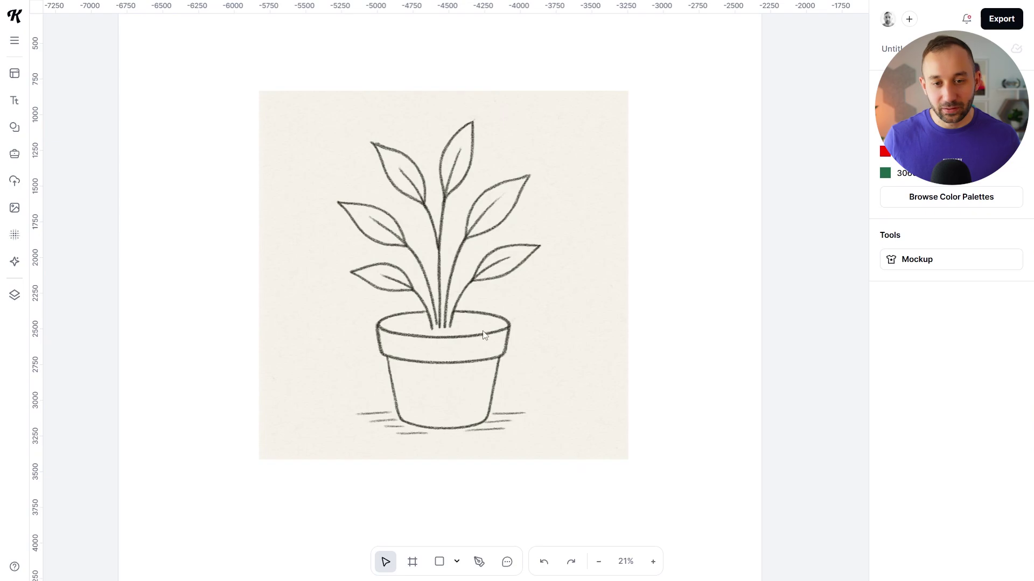
Shift the potted plant sketch image slightly down and enlarge it to about 2732 px square
{"action": "scroll", "coordinate": [483, 335], "scroll_direction": "down", "scroll_amount": 1}
{"action": "scroll", "coordinate": [478, 338], "scroll_direction": "up", "scroll_amount": 2}
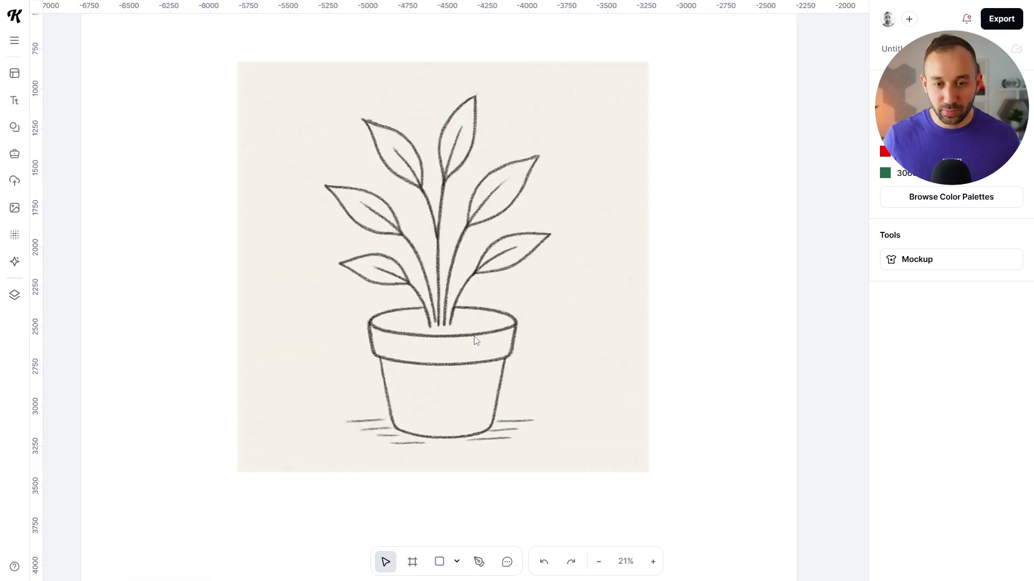
{"action": "mouse_move", "coordinate": [469, 338]}
{"action": "left_mouse_down"}
{"action": "mouse_move", "coordinate": [450, 345]}
{"action": "mouse_move", "coordinate": [458, 355]}
{"action": "left_mouse_up"}
{"action": "left_click_drag", "start_coordinate": [635, 490], "coordinate": [662, 509]}
{"action": "scroll", "coordinate": [437, 431], "scroll_direction": "up", "scroll_amount": 2}
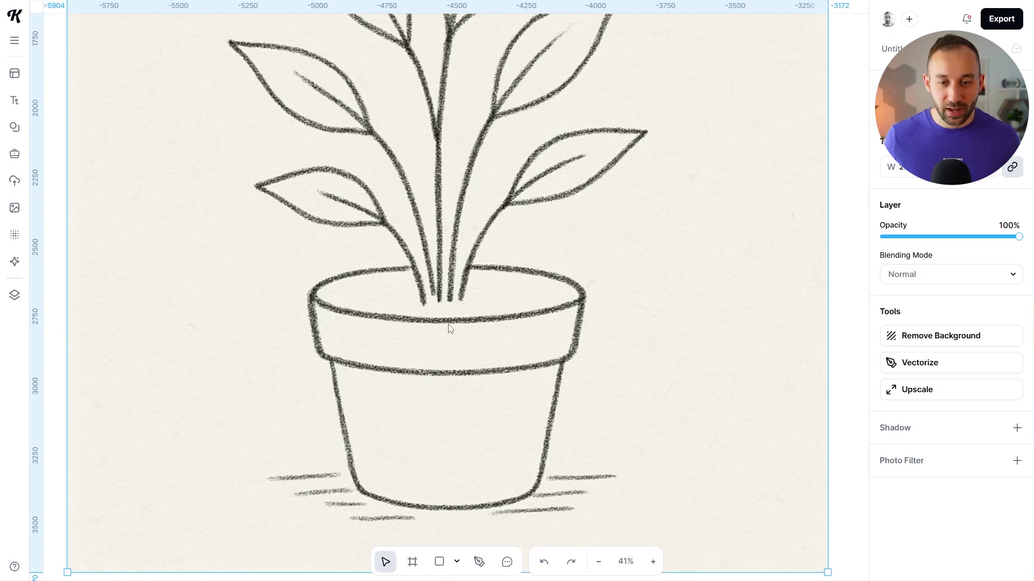
{"action": "scroll", "coordinate": [449, 319], "scroll_direction": "down", "scroll_amount": 3}
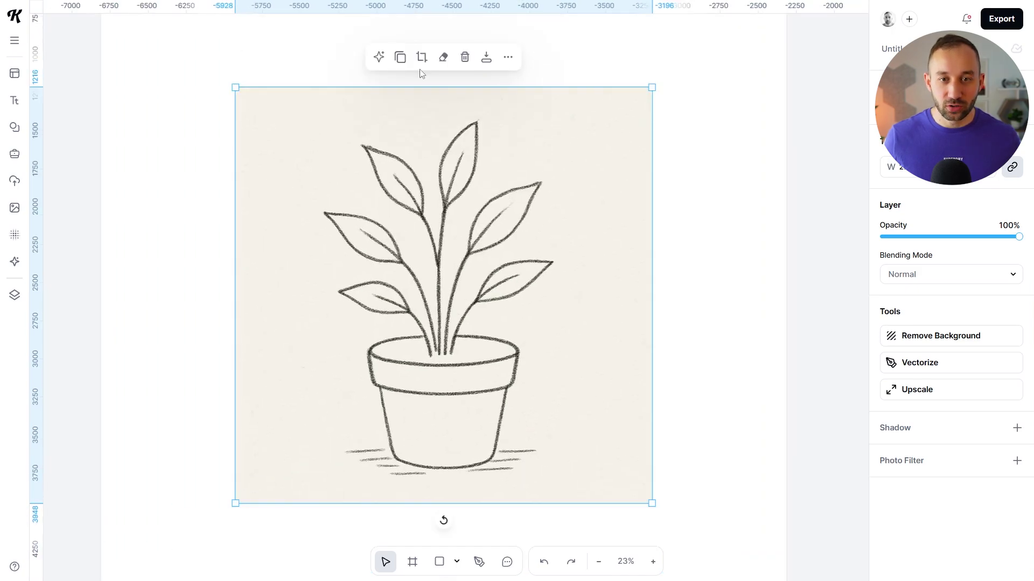
Lock the potted plant sketch image so it stays in place for tracing
{"action": "right_click", "coordinate": [447, 207]}
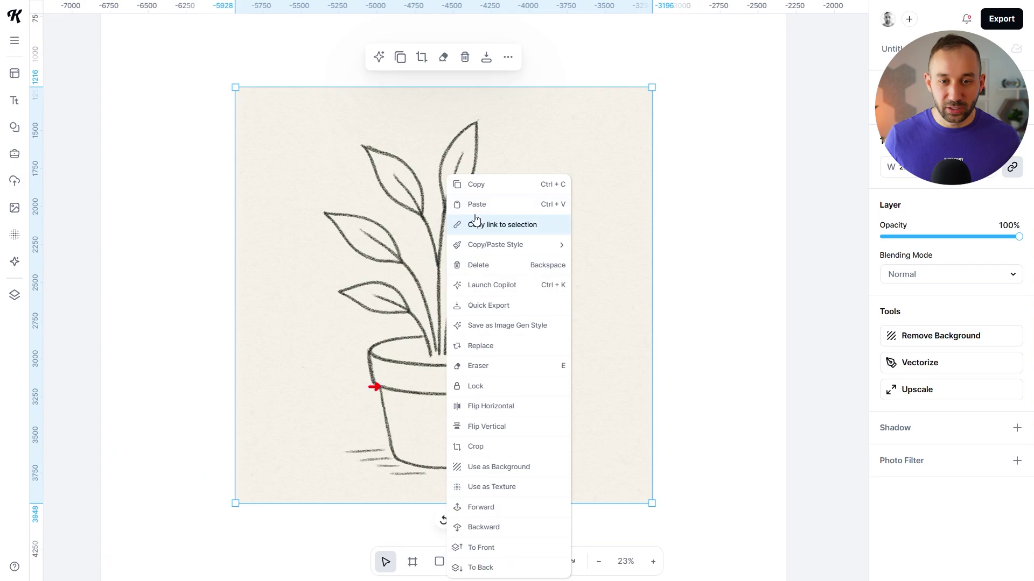
{"action": "left_click", "coordinate": [476, 387]}
{"action": "left_click", "coordinate": [479, 92]}
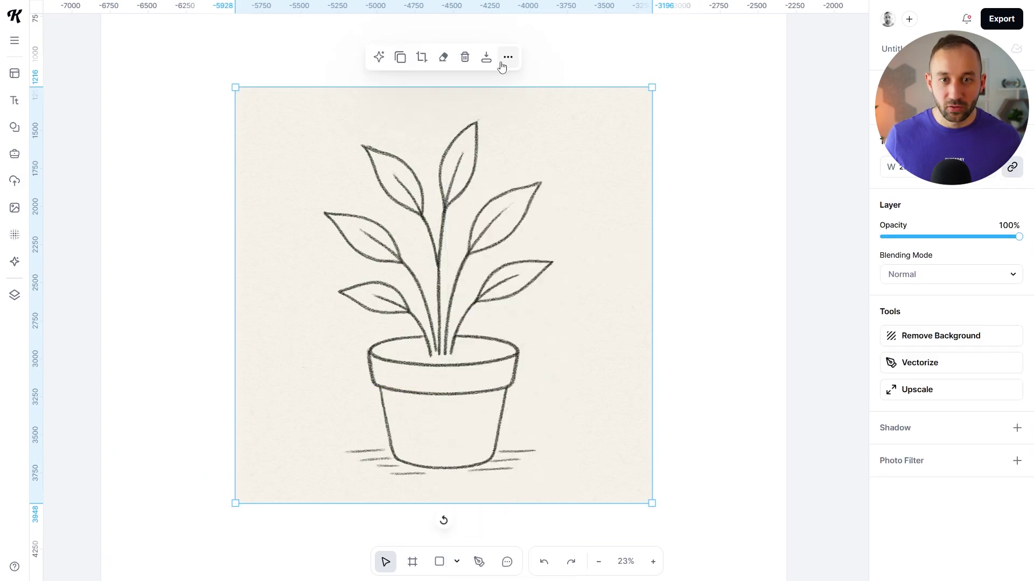
{"action": "left_click", "coordinate": [508, 57]}
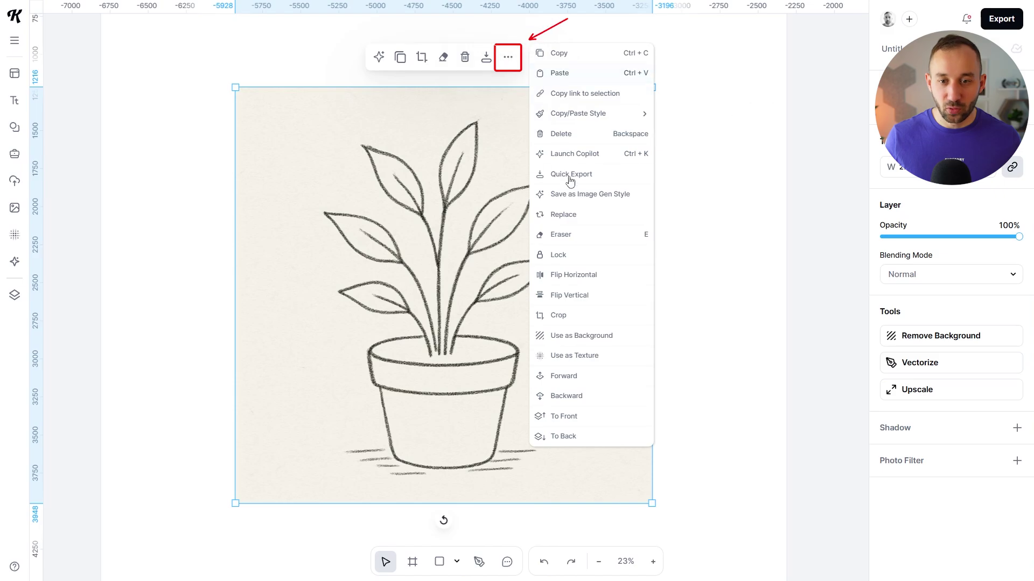
{"action": "left_click", "coordinate": [576, 257]}
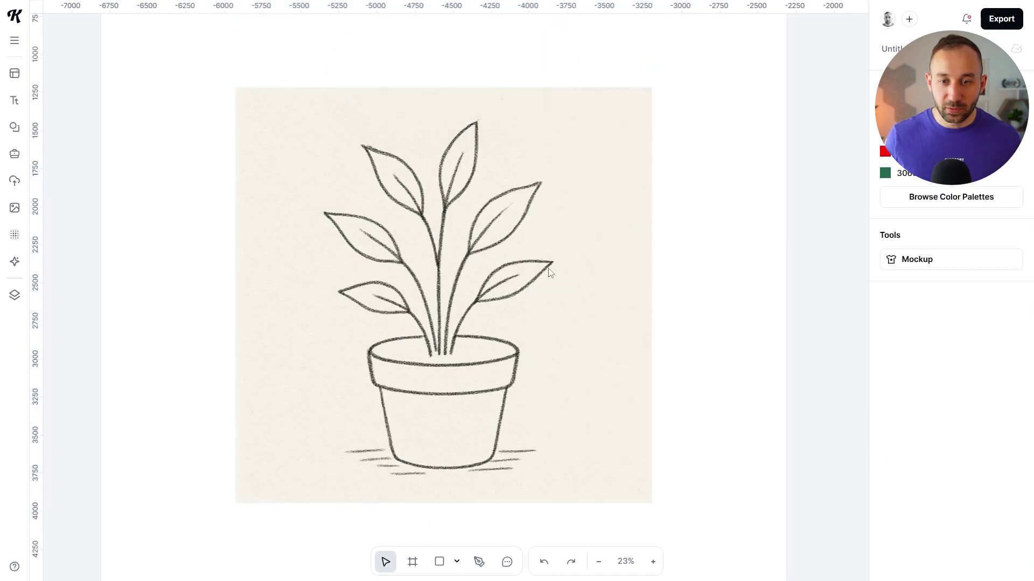
Trace the lowest left stem with the Pen tool as one curve from its base in the pot to the leaf's midrib tip
{"action": "scroll", "coordinate": [467, 388], "scroll_direction": "up", "scroll_amount": 2}
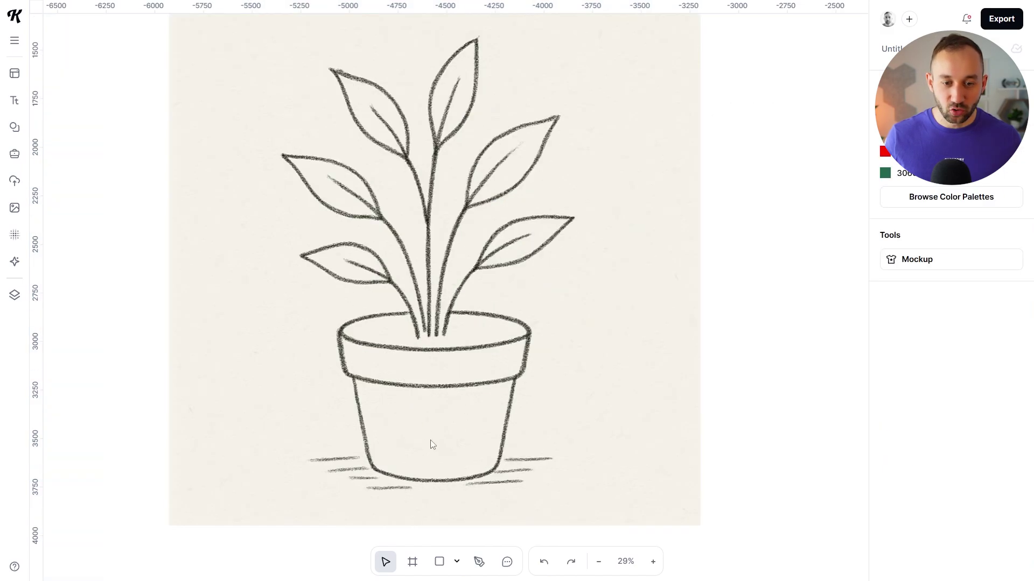
{"action": "scroll", "coordinate": [433, 441], "scroll_direction": "up", "scroll_amount": 1}
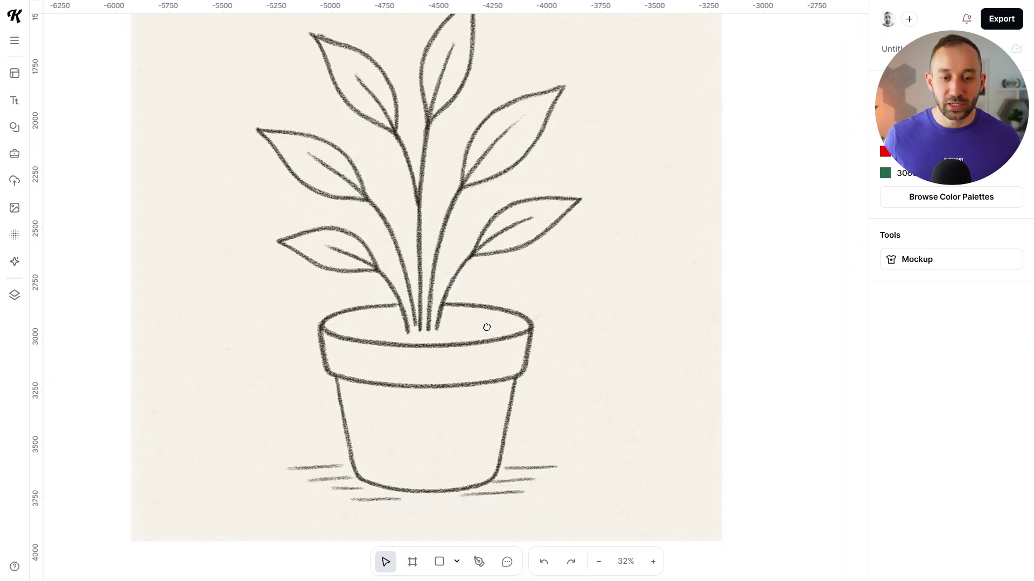
{"action": "left_click_drag", "start_coordinate": [486, 328], "coordinate": [485, 410]}
{"action": "scroll", "coordinate": [401, 269], "scroll_direction": "up", "scroll_amount": 2}
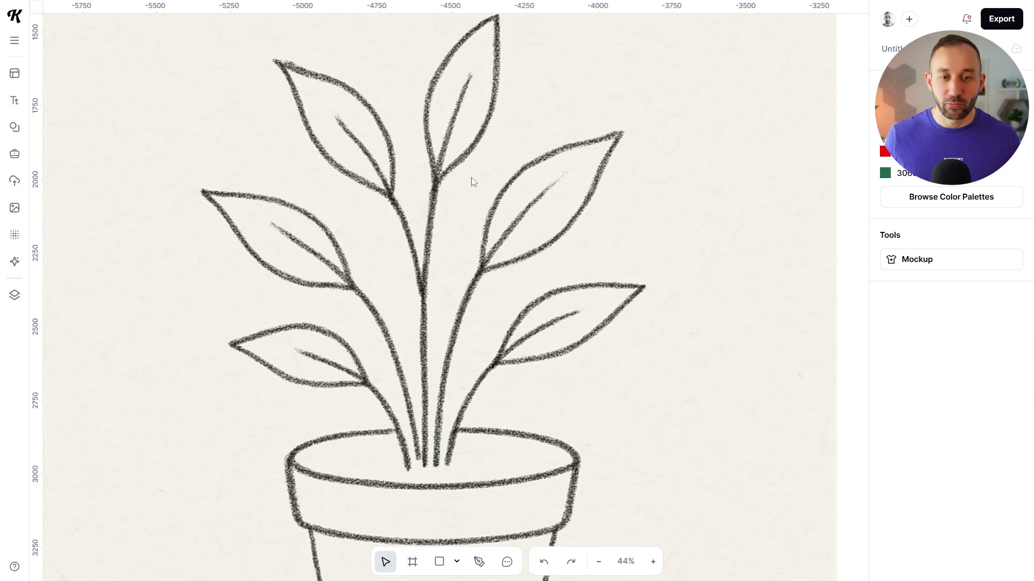
{"action": "scroll", "coordinate": [473, 182], "scroll_direction": "up", "scroll_amount": 2}
{"action": "scroll", "coordinate": [372, 472], "scroll_direction": "down", "scroll_amount": 1}
{"action": "left_click", "coordinate": [474, 563]}
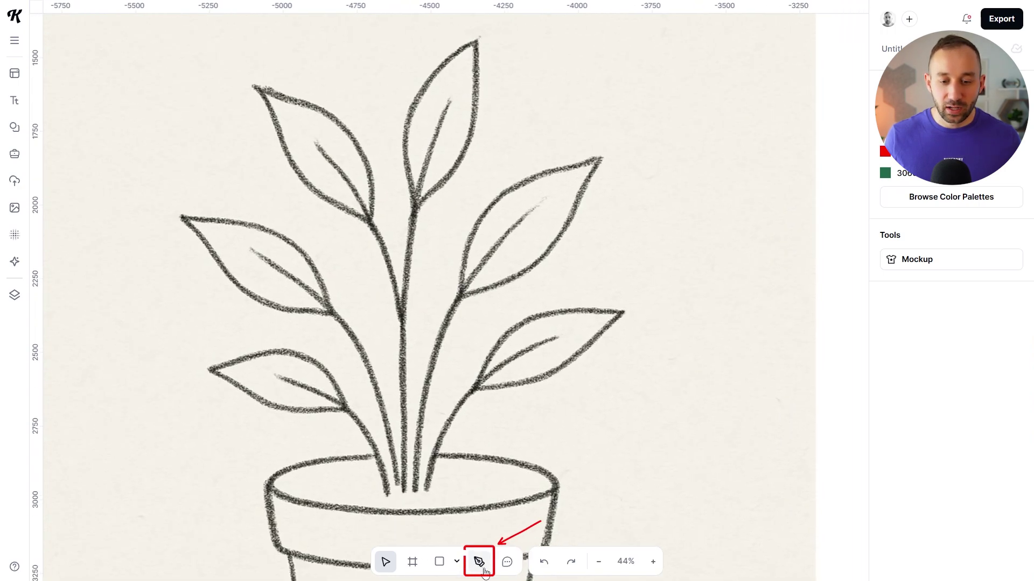
{"action": "scroll", "coordinate": [350, 495], "scroll_direction": "up", "scroll_amount": 2}
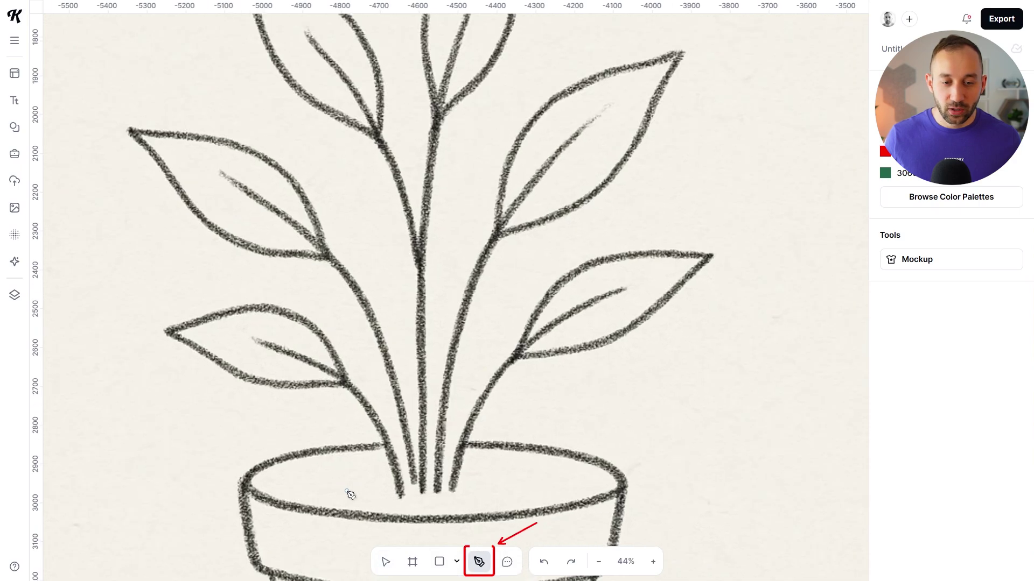
{"action": "left_click", "coordinate": [400, 497]}
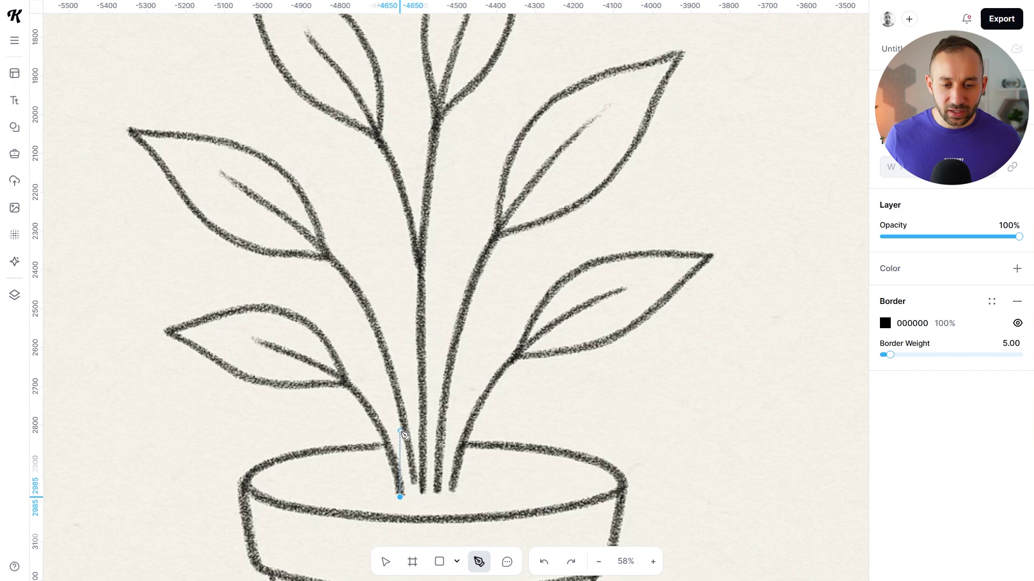
{"action": "left_click", "coordinate": [401, 432]}
{"action": "left_click", "coordinate": [401, 496]}
{"action": "left_click", "coordinate": [402, 496]}
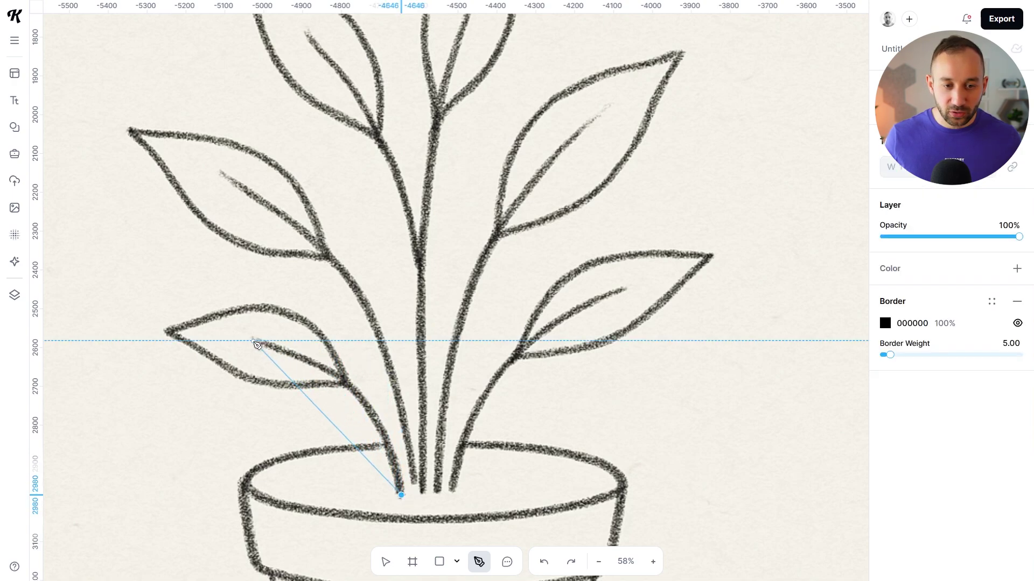
{"action": "left_click_drag", "start_coordinate": [256, 341], "coordinate": [101, 296]}
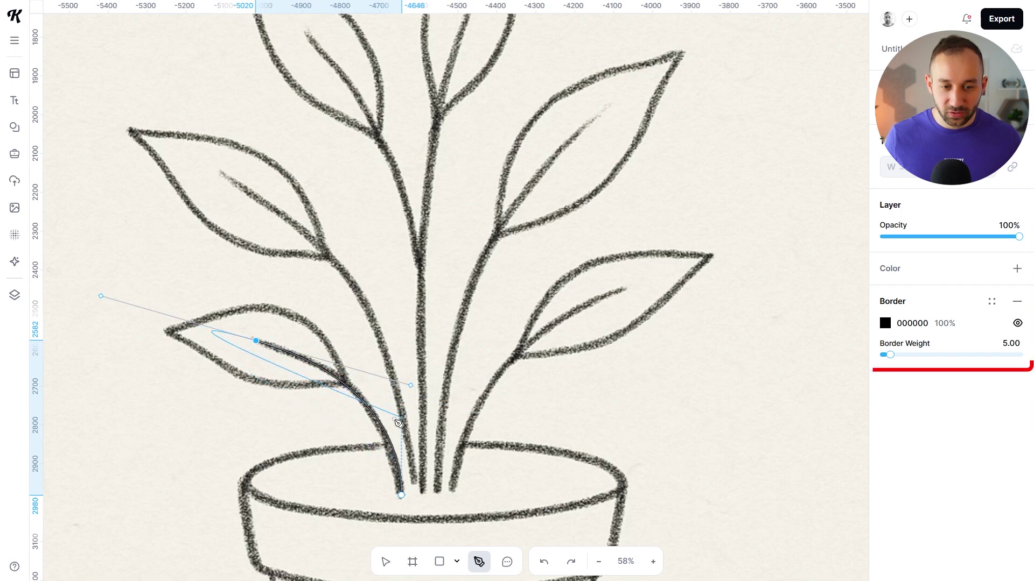
Set the traced stem's border colour to red FC0101 and its border weight to 21.20
{"action": "left_click", "coordinate": [884, 325]}
{"action": "mouse_move", "coordinate": [859, 319]}
{"action": "left_mouse_down"}
{"action": "mouse_move", "coordinate": [819, 341]}
{"action": "mouse_move", "coordinate": [865, 311]}
{"action": "left_mouse_up"}
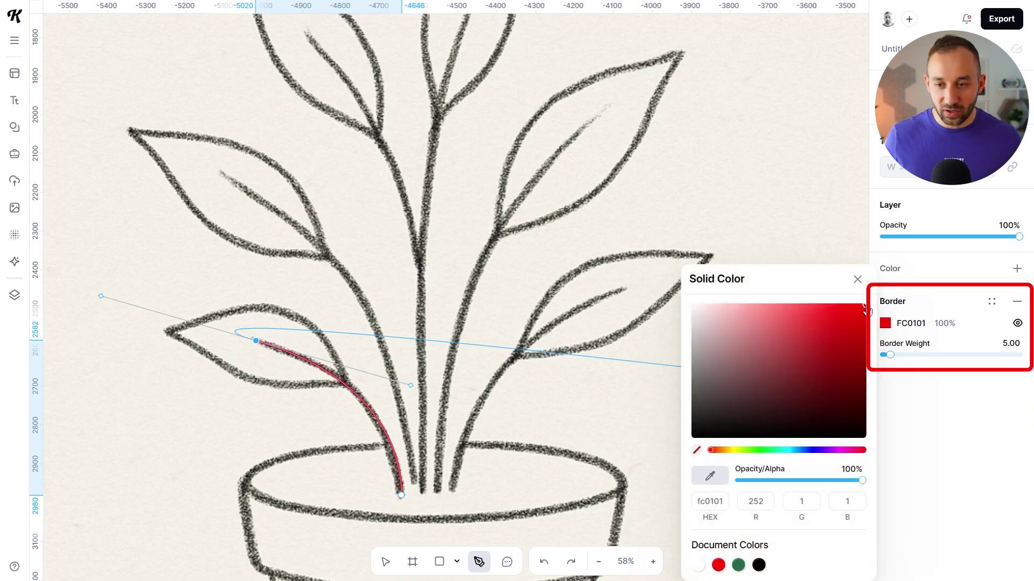
{"action": "left_click_drag", "start_coordinate": [890, 355], "coordinate": [912, 355]}
{"action": "scroll", "coordinate": [333, 371], "scroll_direction": "up", "scroll_amount": 3}
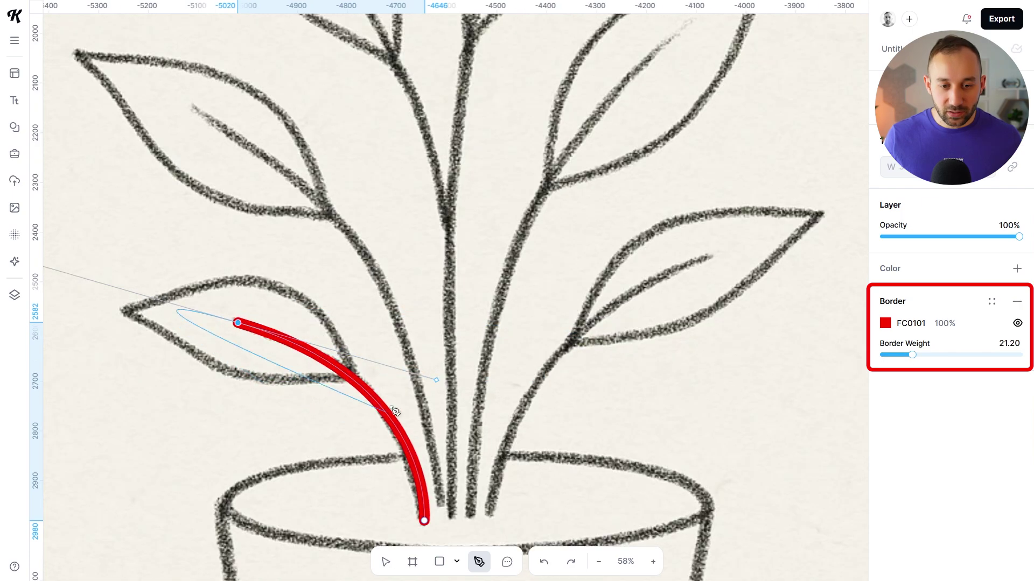
{"action": "scroll", "coordinate": [263, 339], "scroll_direction": "down", "scroll_amount": 2}
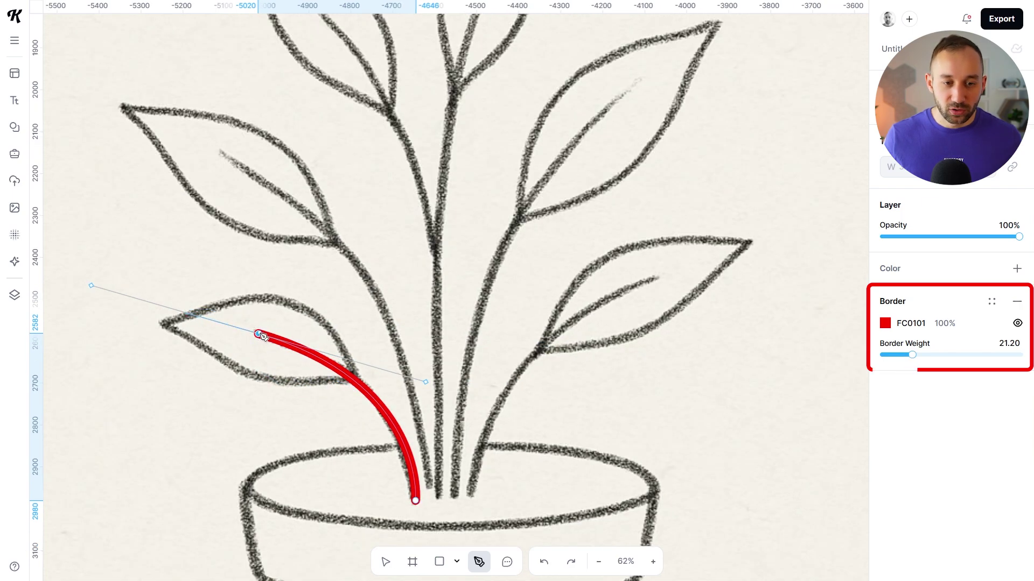